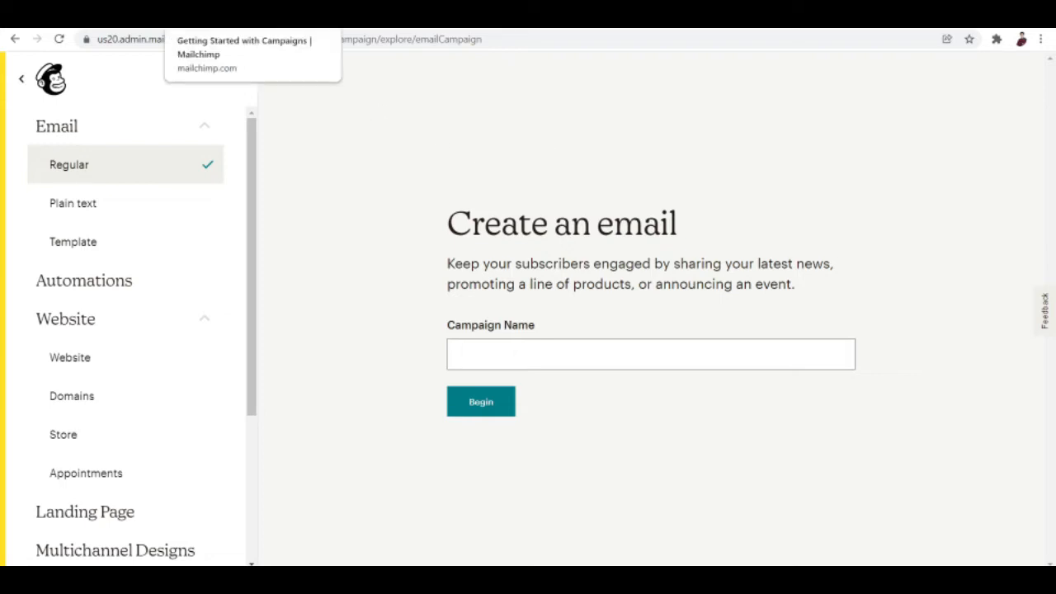
# Read the Things to know and Definitions sections of the Getting Started with Campaigns help article
pyautogui.click(248, 15)
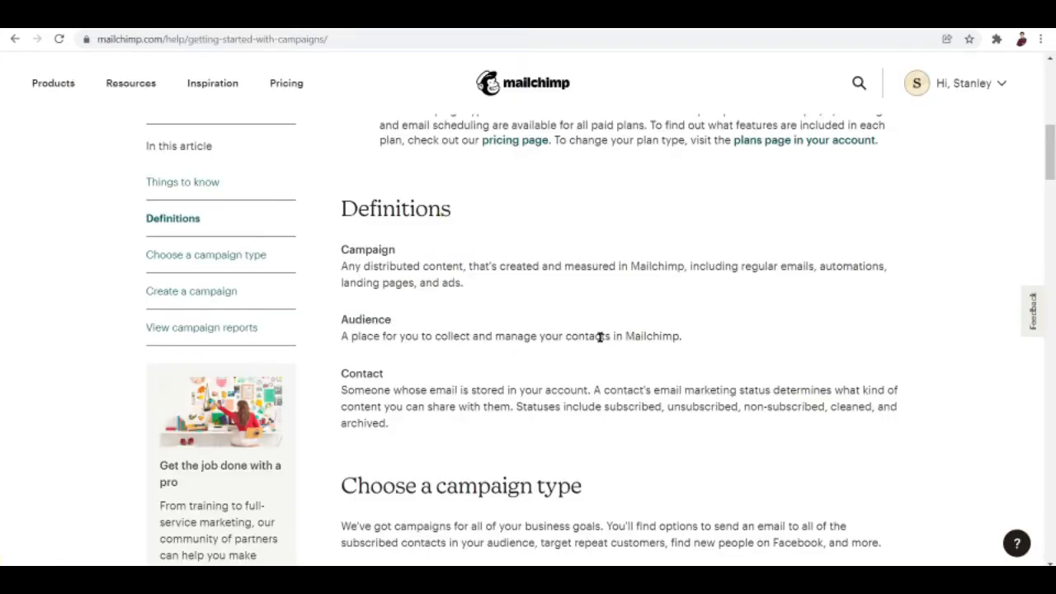
pyautogui.scroll(-1, 599, 341)
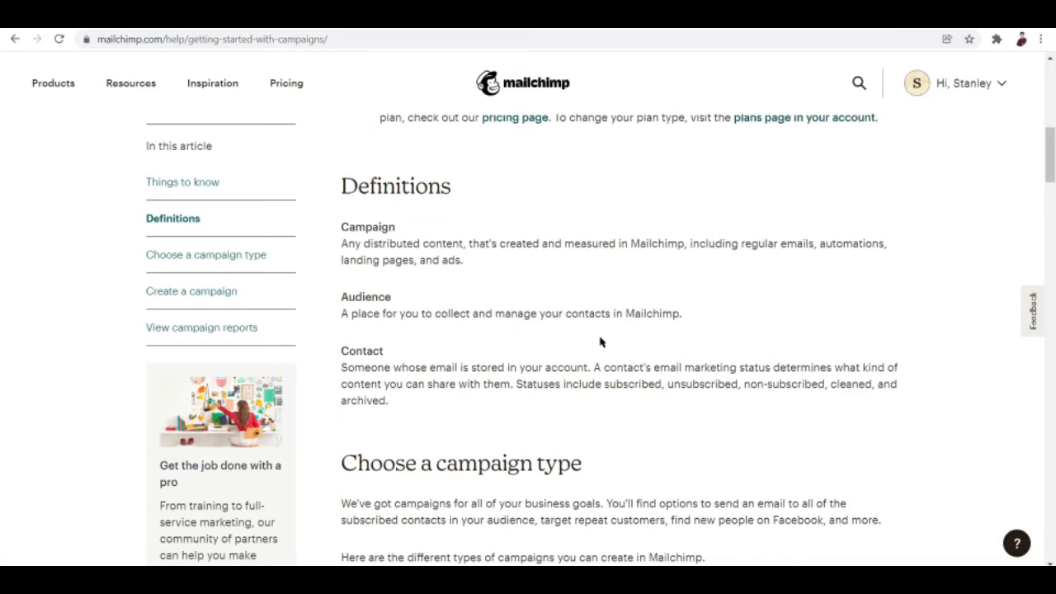
pyautogui.scroll(3, 600, 341)
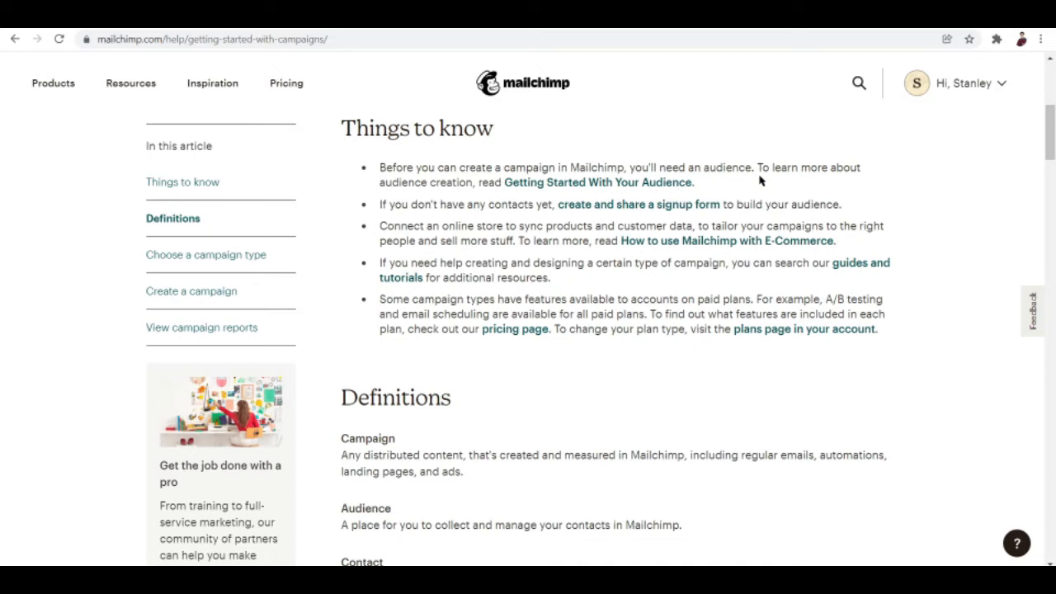
pyautogui.scroll(-2, 759, 180)
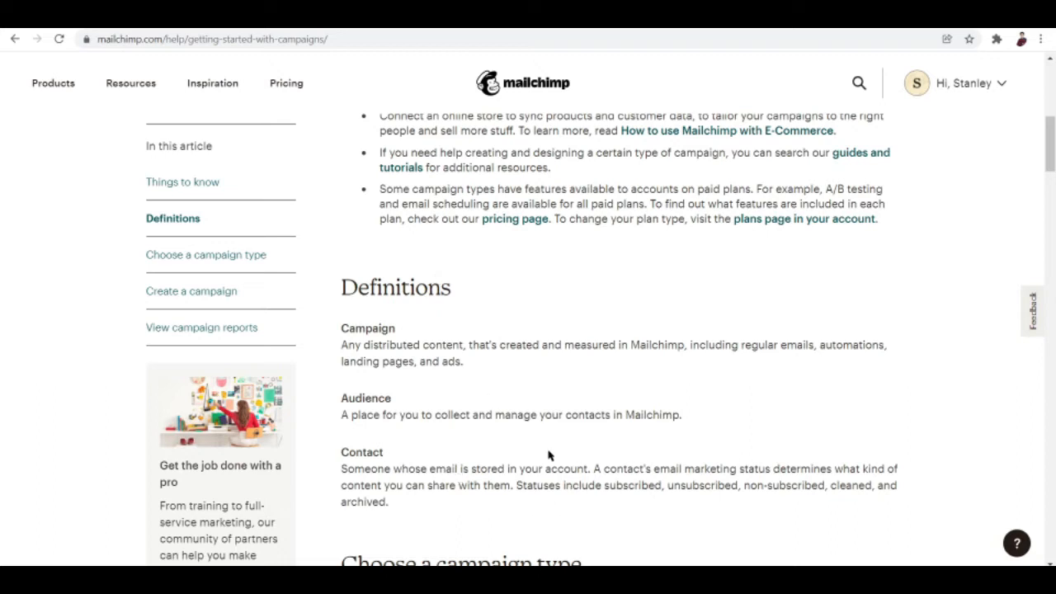
pyautogui.scroll(-1, 511, 459)
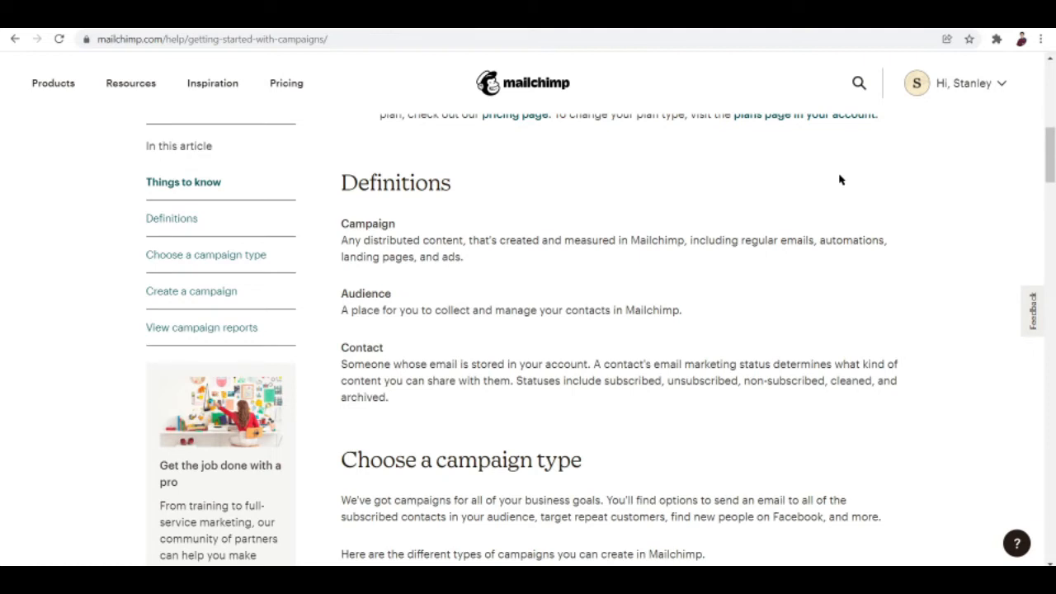
pyautogui.click(232, 86)
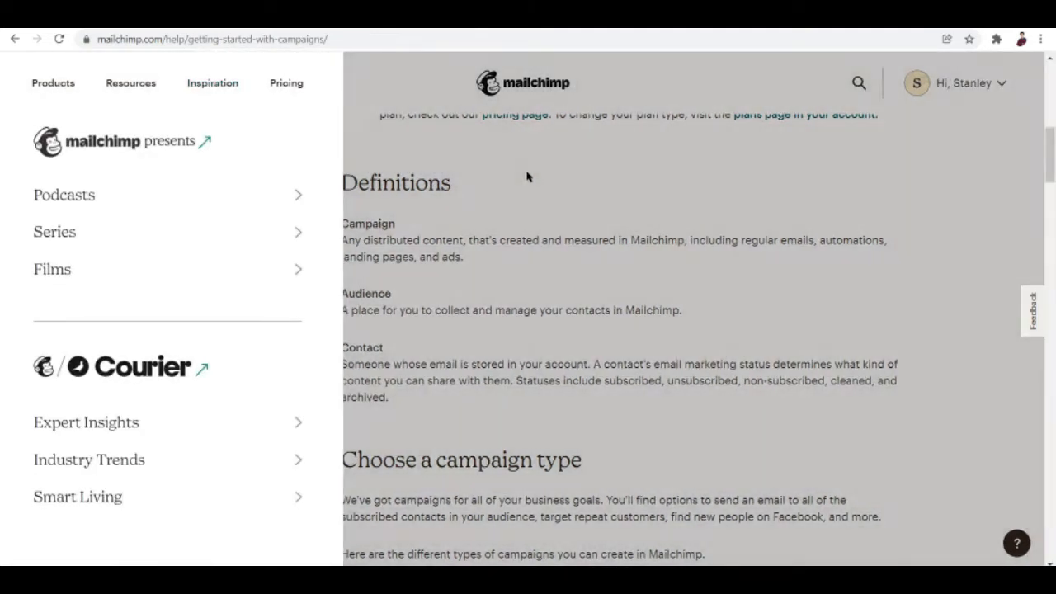
pyautogui.click(526, 176)
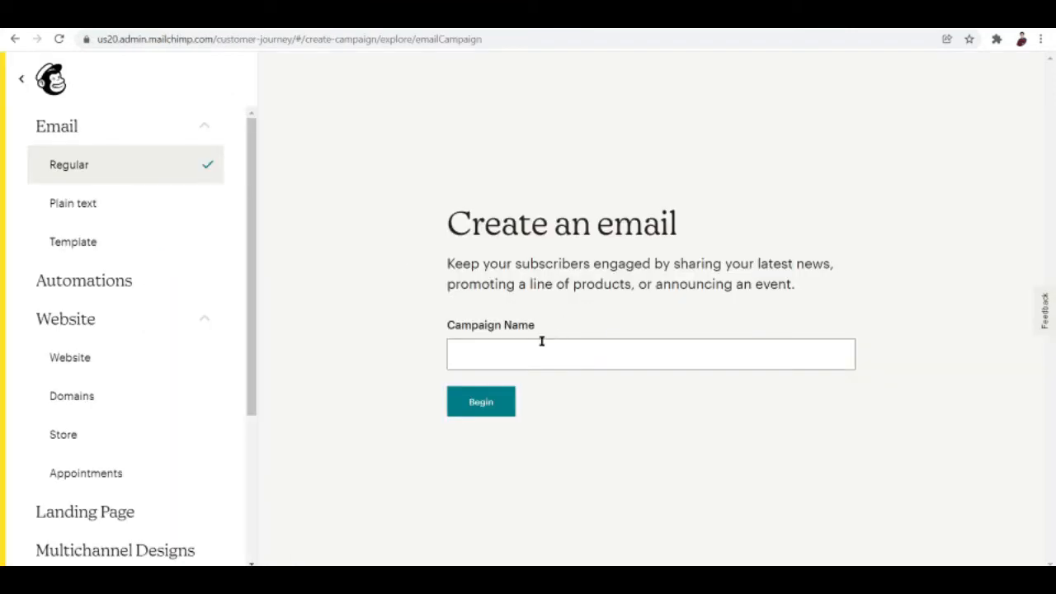
# Name the regular email campaign "Tech Jacket New Collection" and begin creating it
pyautogui.click(541, 341)
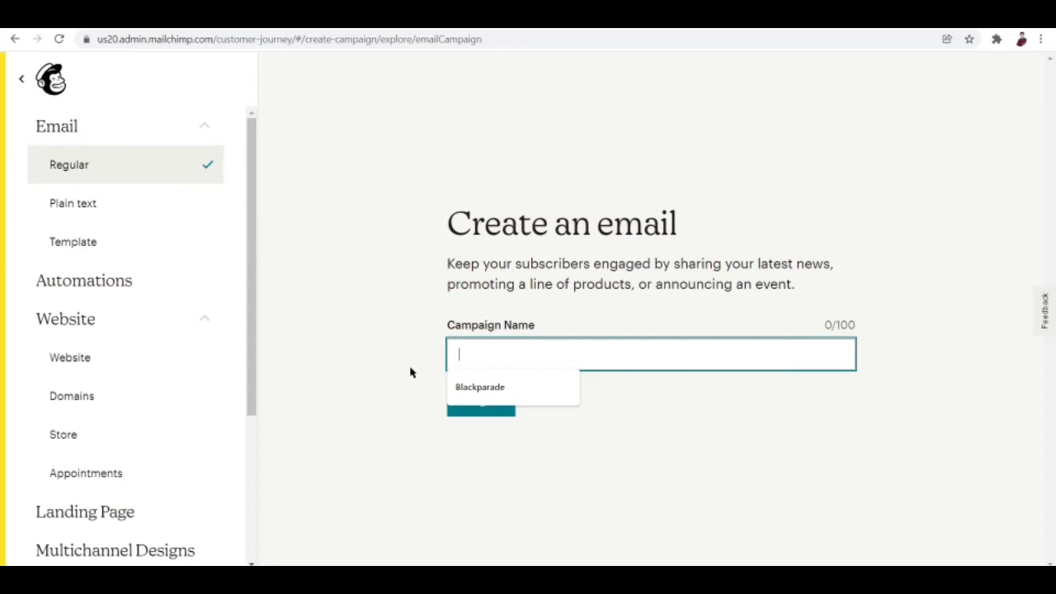
pyautogui.click(639, 102)
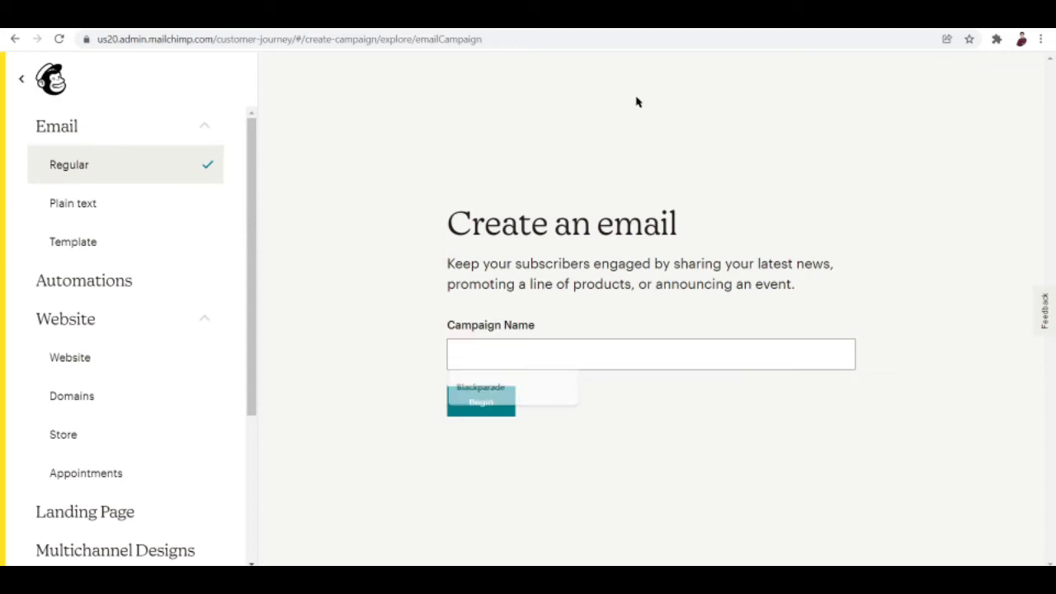
pyautogui.click(505, 350)
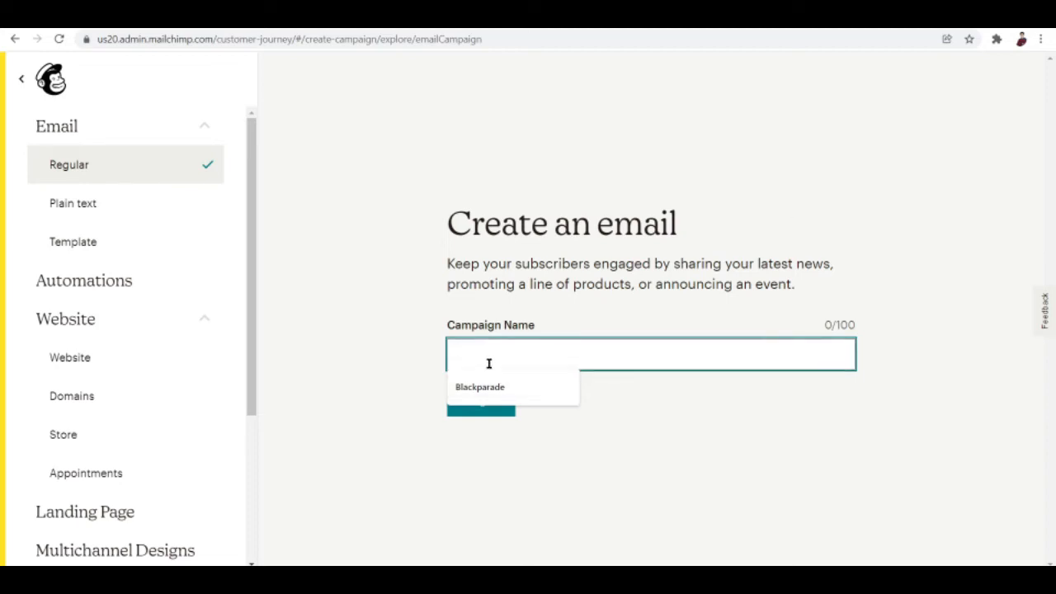
pyautogui.write('6,')
pyautogui.press('BackSpace')
pyautogui.press('BackSpace')
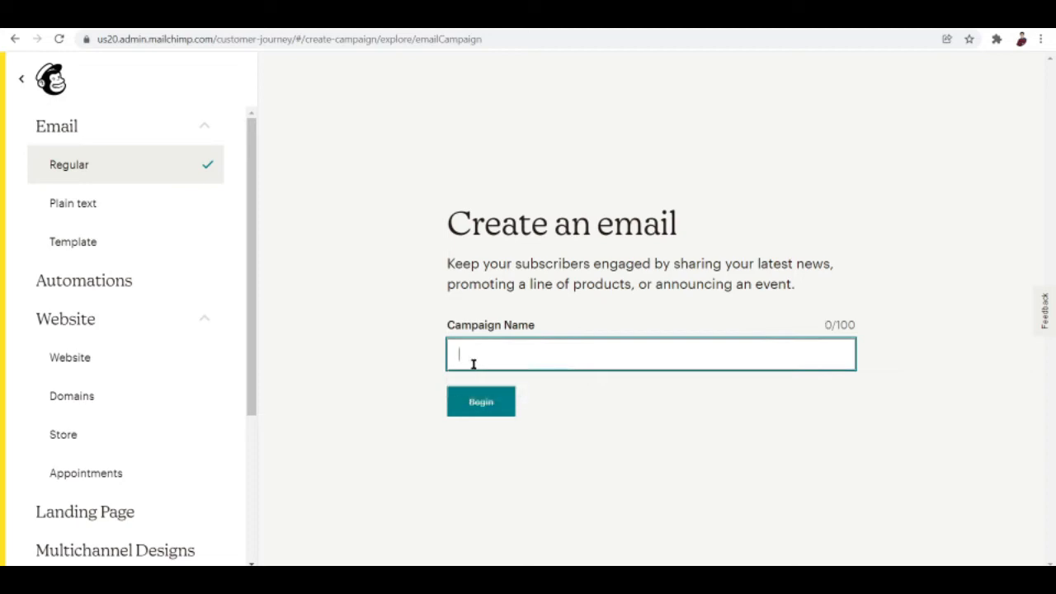
pyautogui.write('Tech Jacket New Colle')
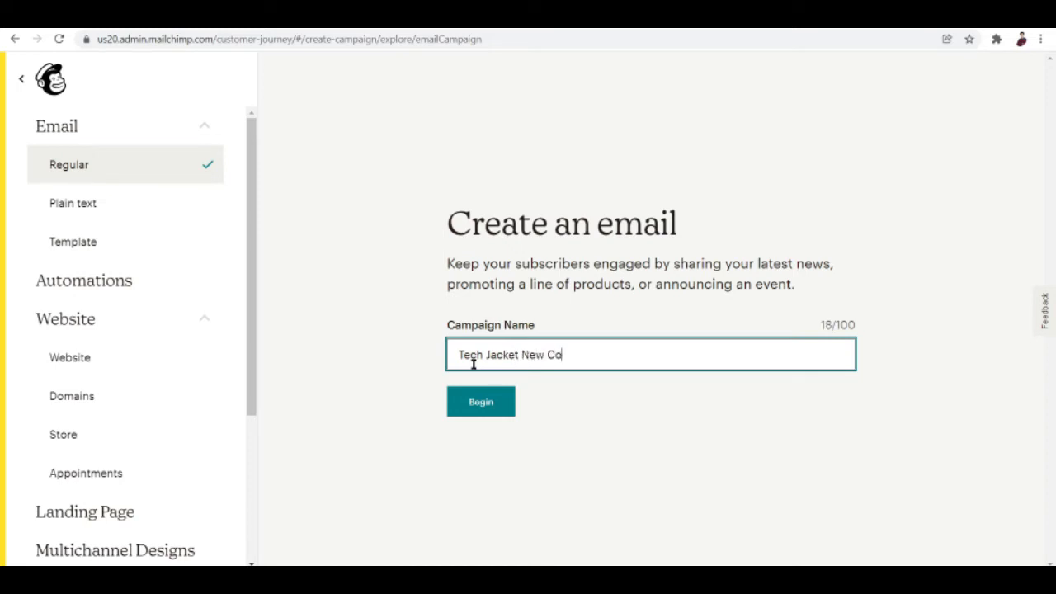
pyautogui.write('ction')
pyautogui.click(478, 404)
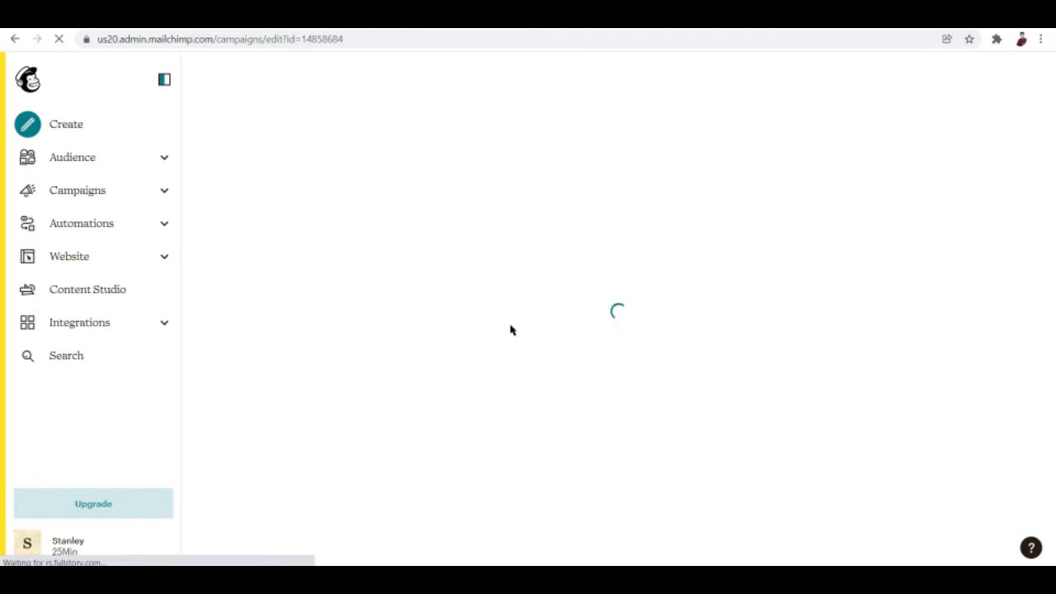
# Look over the campaign draft's setup, sharing and tracking sections and its recipient options without importing contacts
pyautogui.scroll(-5, 678, 460)
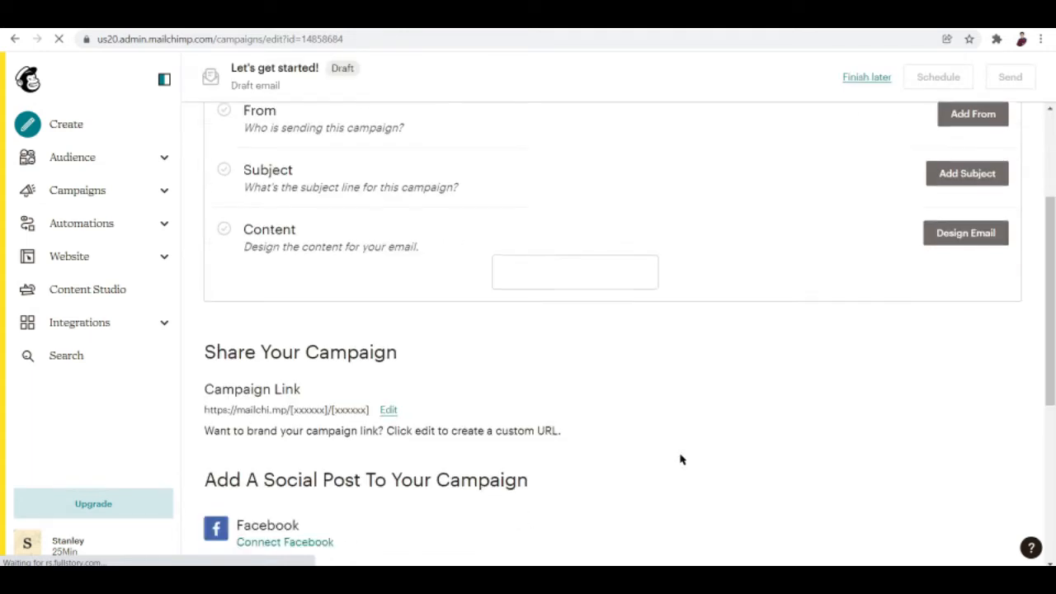
pyautogui.scroll(-1, 680, 459)
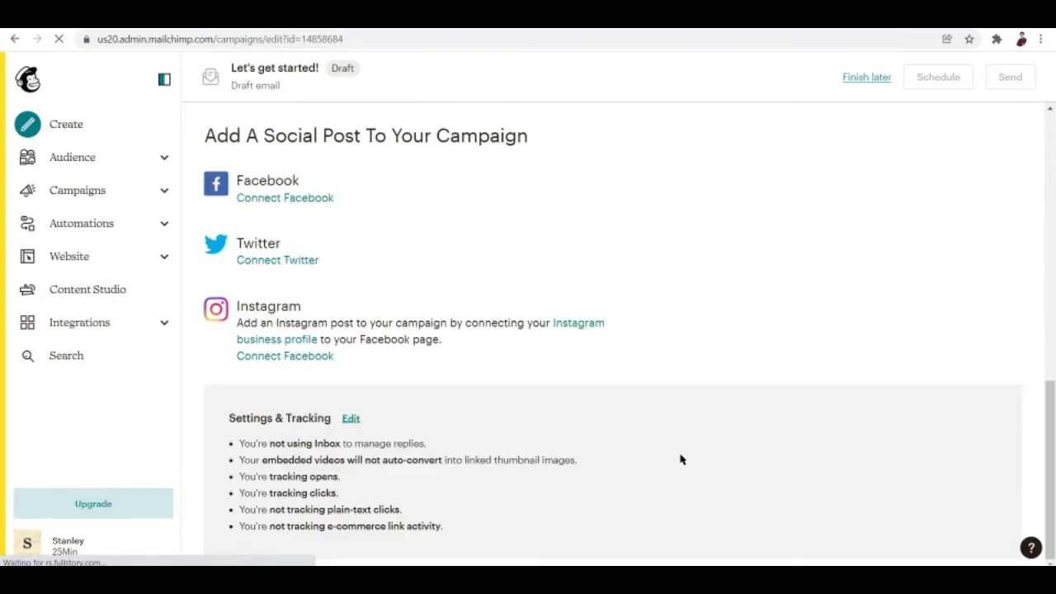
pyautogui.scroll(7, 680, 459)
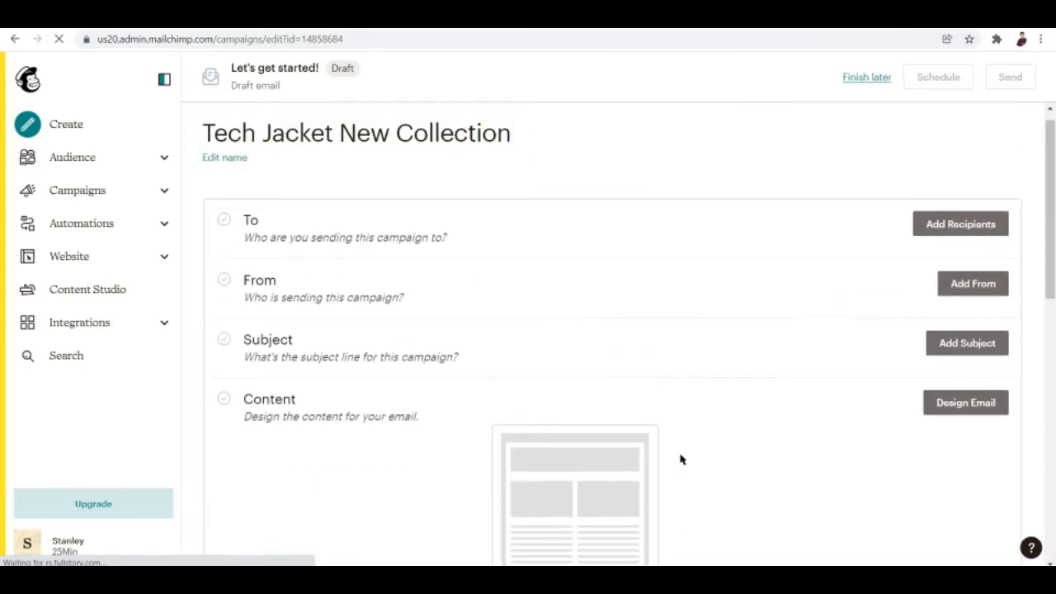
pyautogui.scroll(-1, 680, 460)
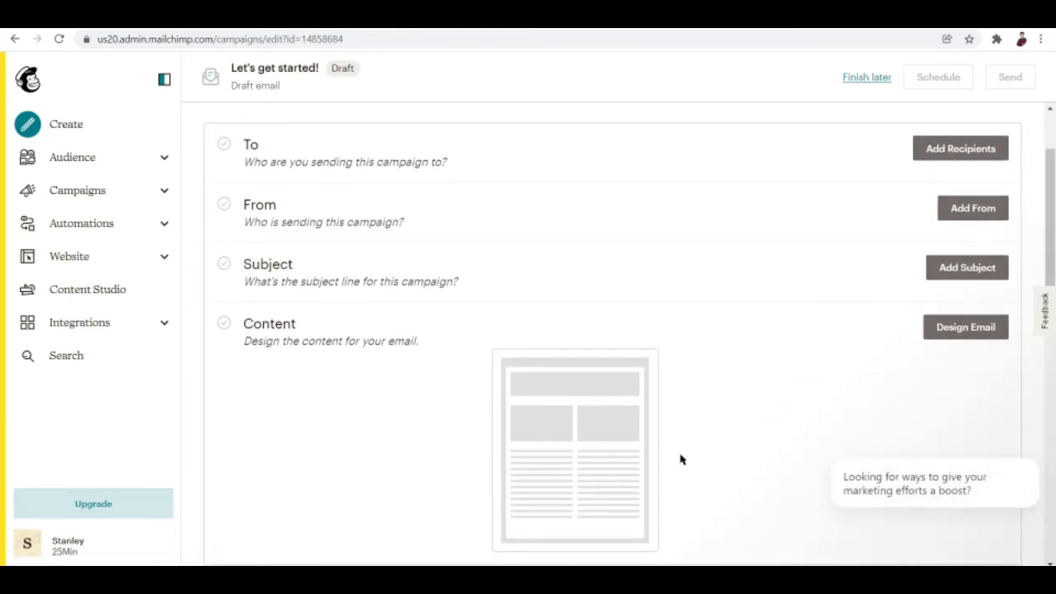
pyautogui.scroll(-1, 681, 459)
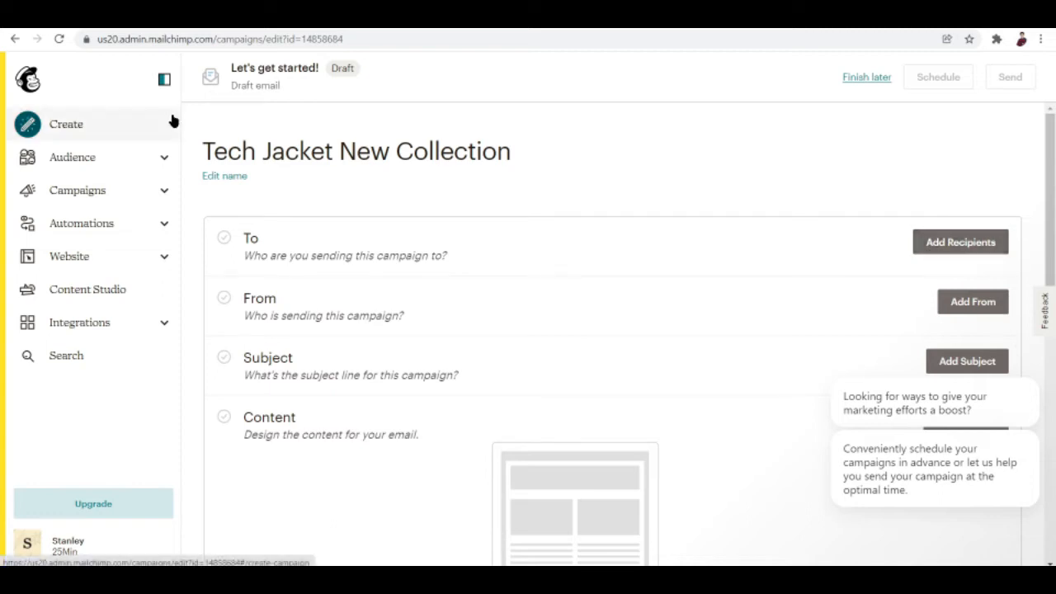
pyautogui.click(955, 240)
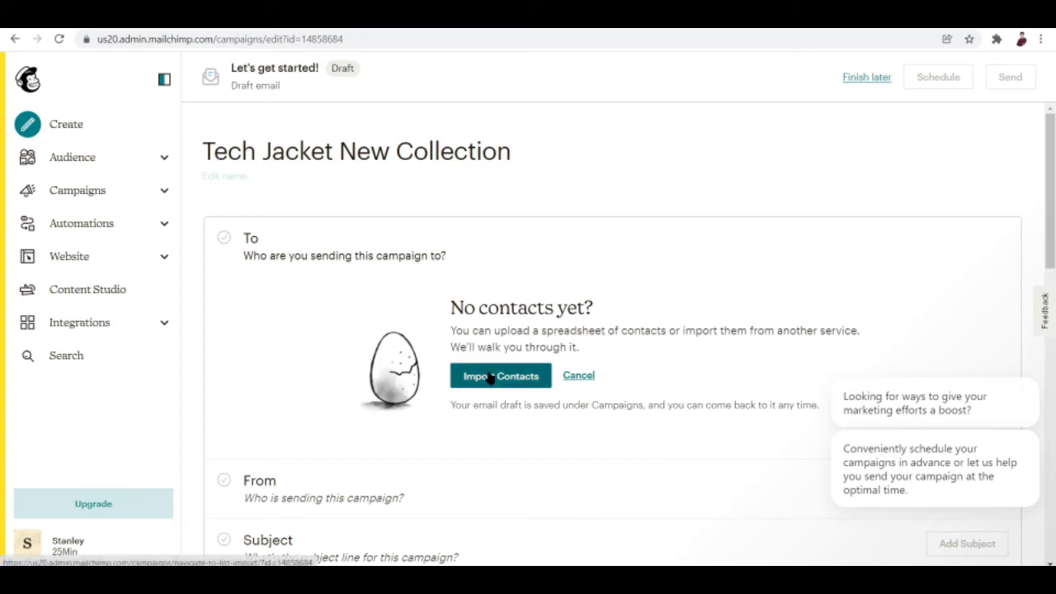
pyautogui.click(569, 375)
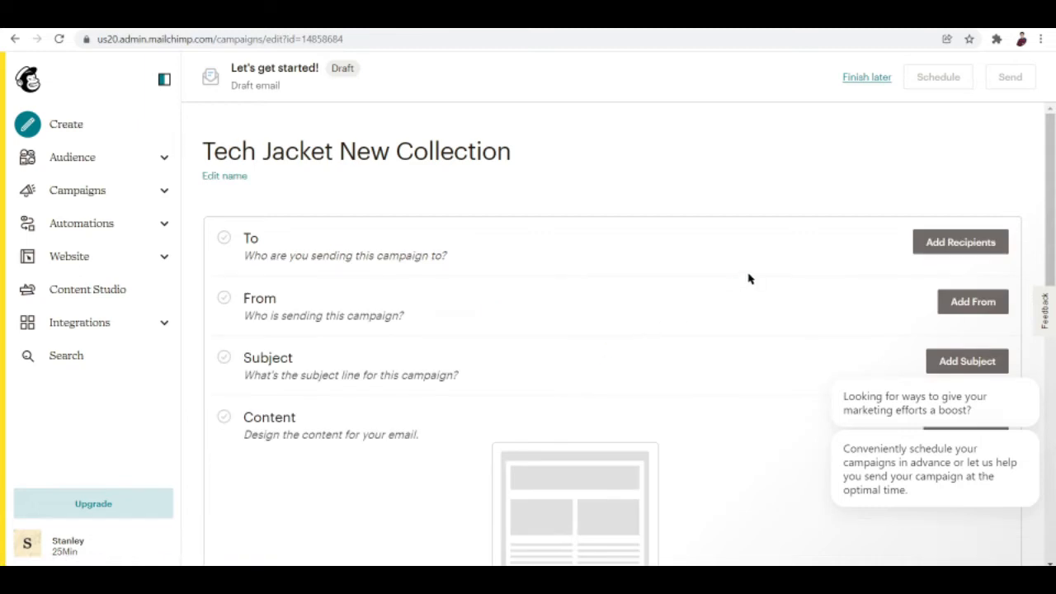
# Start designing the email content with the New Builder (beta)
pyautogui.scroll(-1, 748, 278)
pyautogui.scroll(-1, 749, 278)
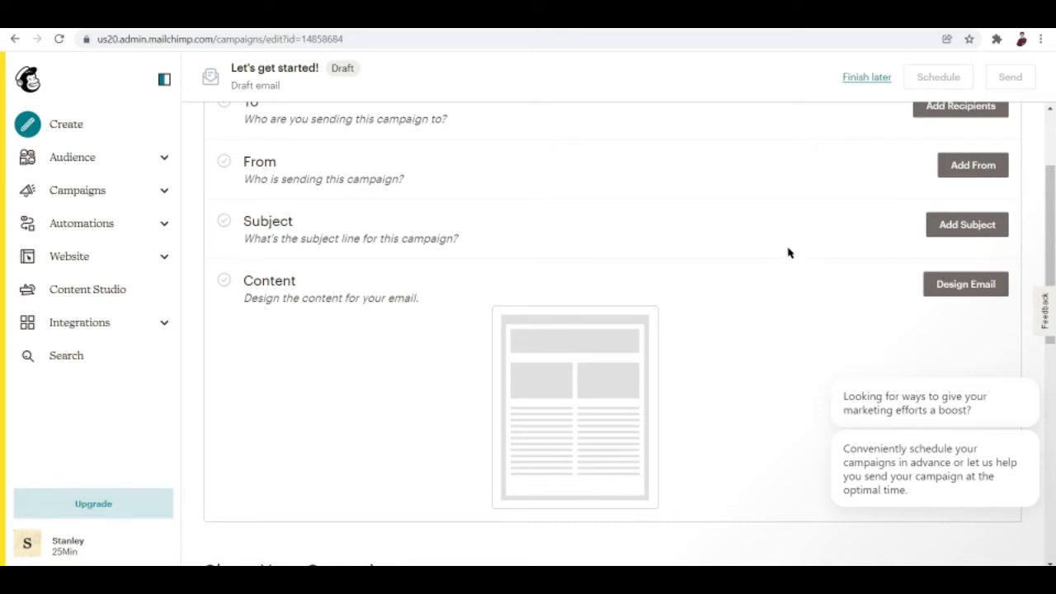
pyautogui.click(953, 284)
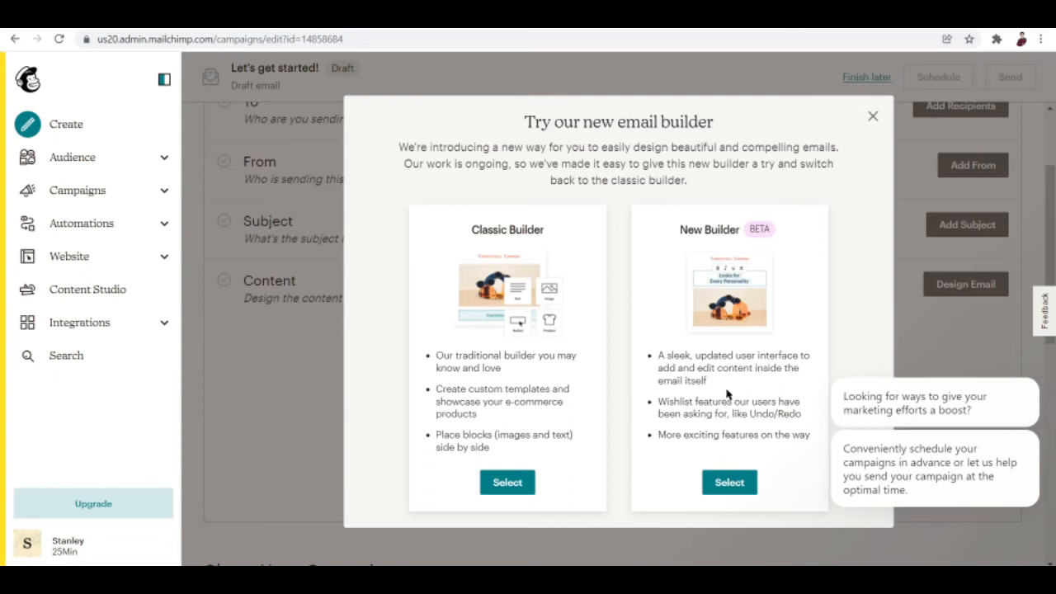
pyautogui.click(730, 487)
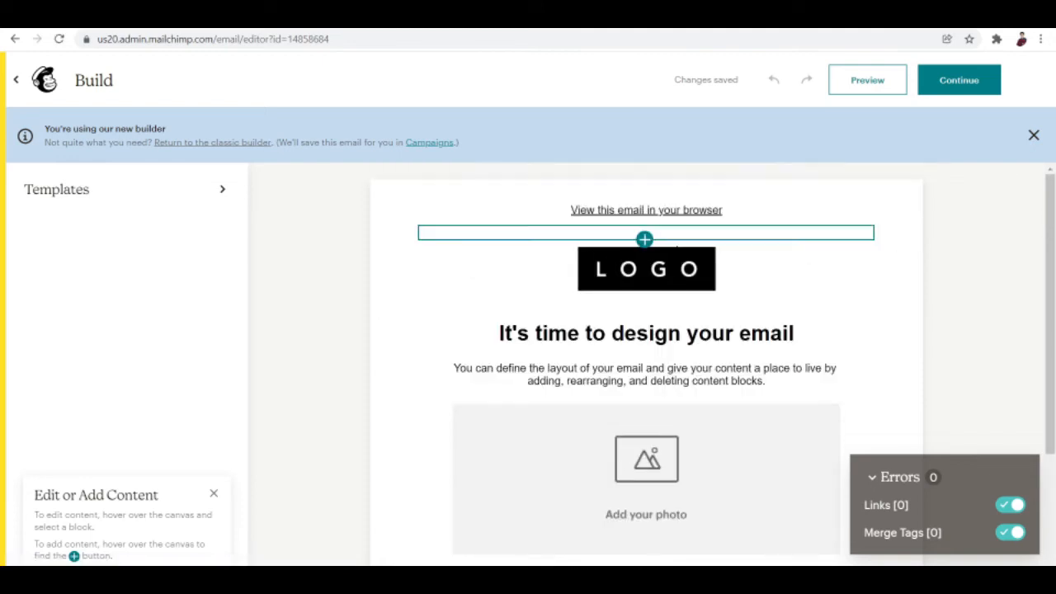
# Clear the alt text of the logo block at the head of the email
pyautogui.click(701, 272)
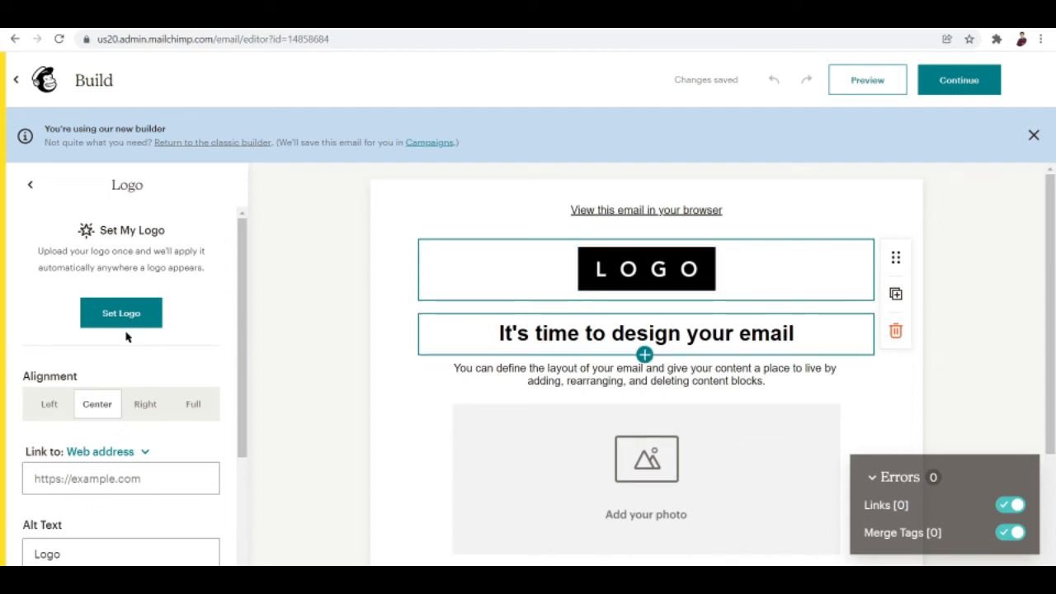
pyautogui.scroll(-1, 137, 428)
pyautogui.click(98, 530)
pyautogui.press('BackSpace')
pyautogui.press('BackSpace')
pyautogui.press('BackSpace')
pyautogui.press('BackSpace')
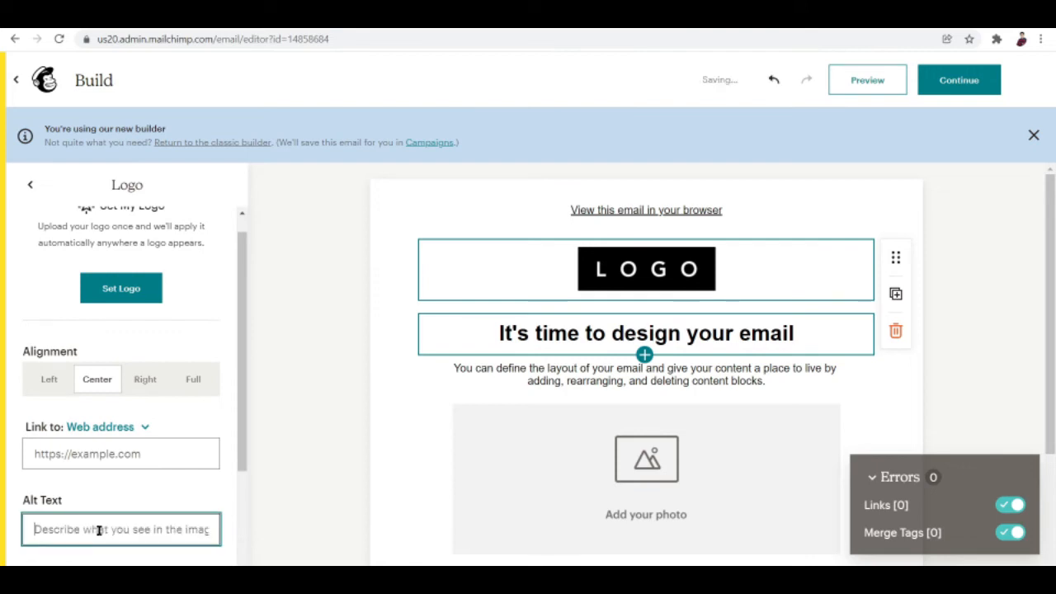
pyautogui.write('a')
pyautogui.press('BackSpace')
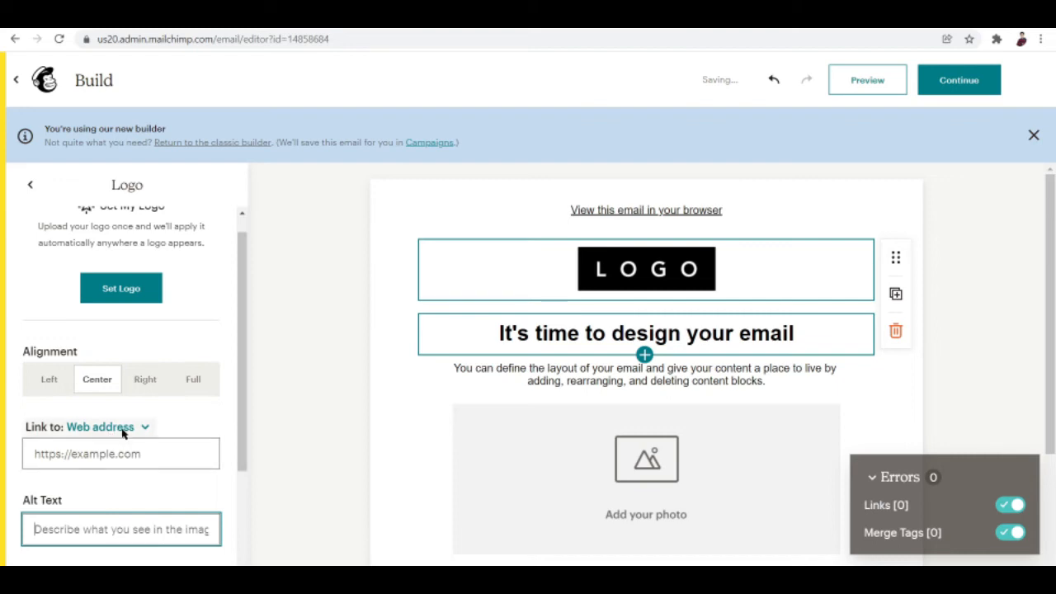
pyautogui.scroll(1, 115, 429)
pyautogui.click(122, 321)
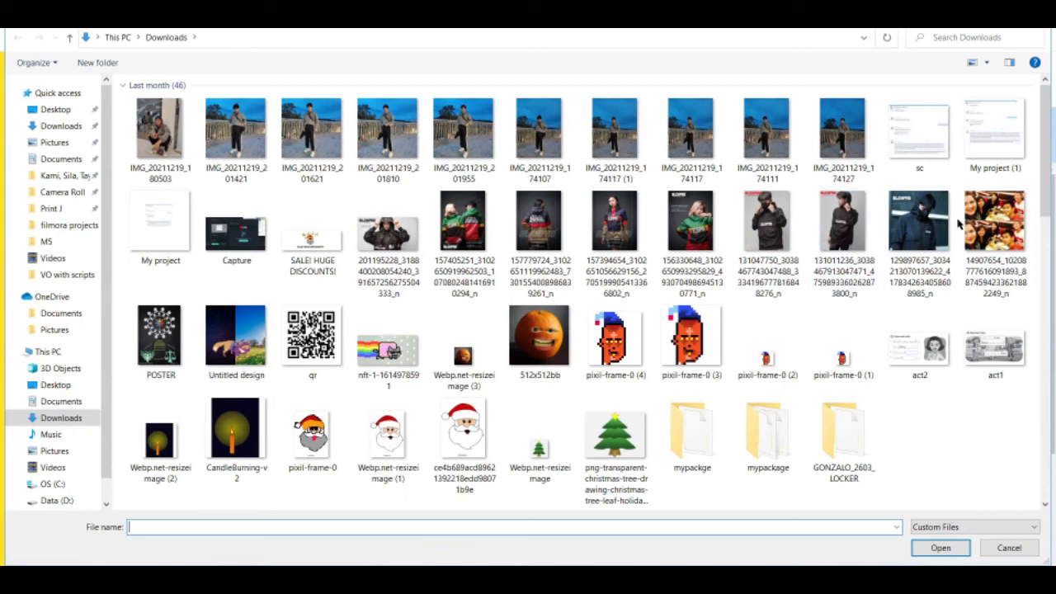
pyautogui.click(924, 228)
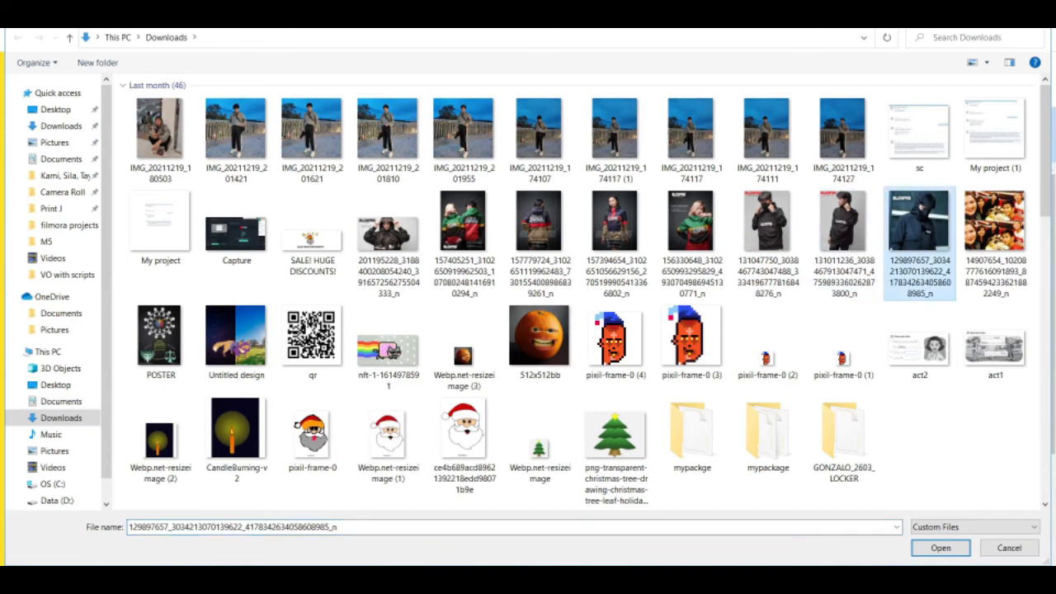
pyautogui.doubleClick(921, 228)
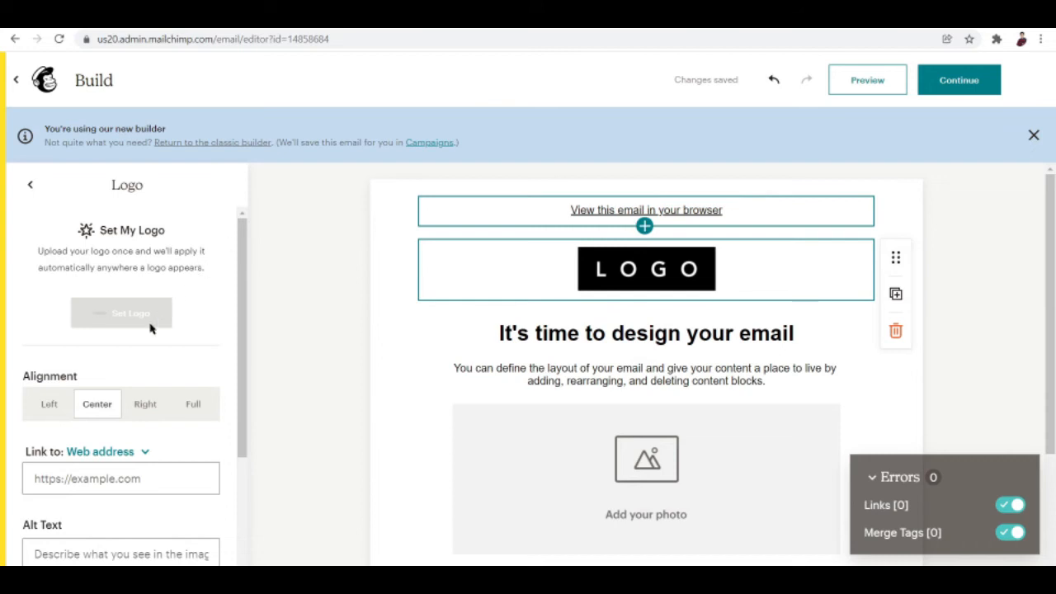
# Crop the logo photo's height to a narrow strip and extend it back to a nearly square frame
pyautogui.scroll(-3, 617, 403)
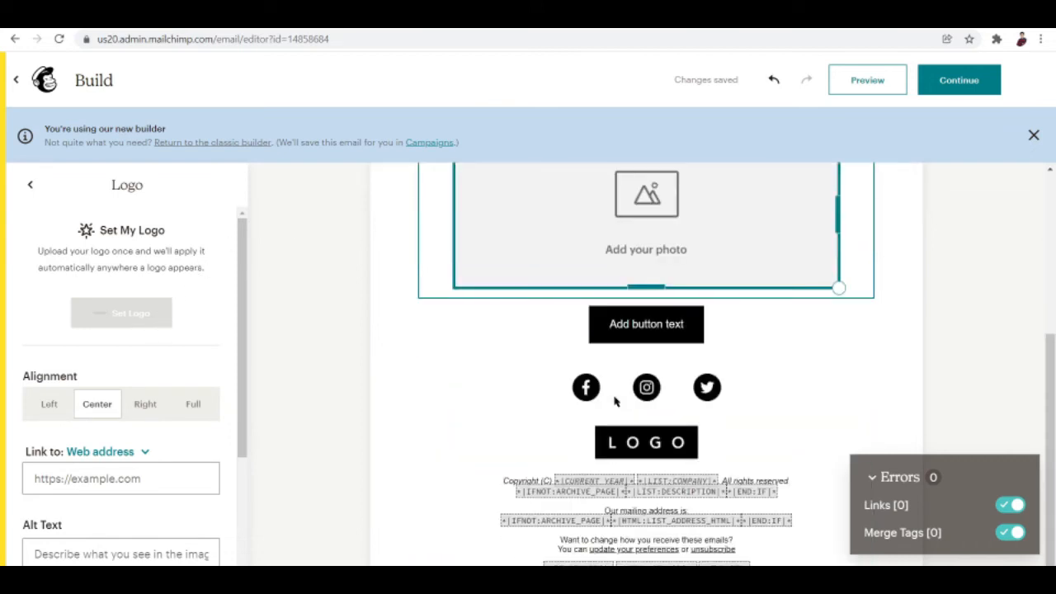
pyautogui.moveTo(1053, 427); pyautogui.dragTo(1052, 162)
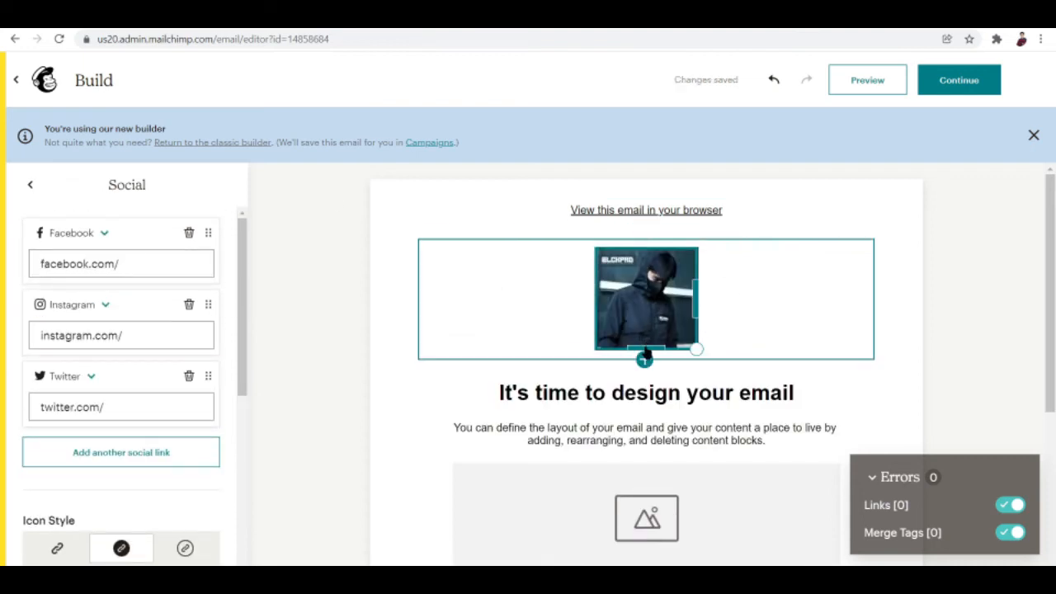
pyautogui.moveTo(644, 347)
pyautogui.mouseDown()
pyautogui.moveTo(643, 206)
pyautogui.moveTo(644, 348)
pyautogui.mouseUp()
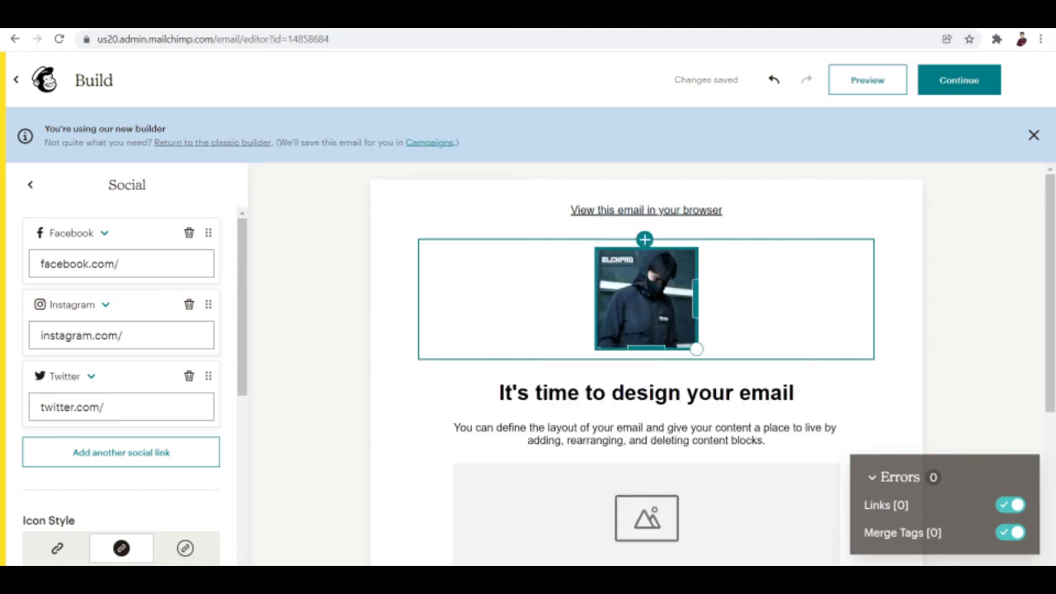
pyautogui.click(651, 345)
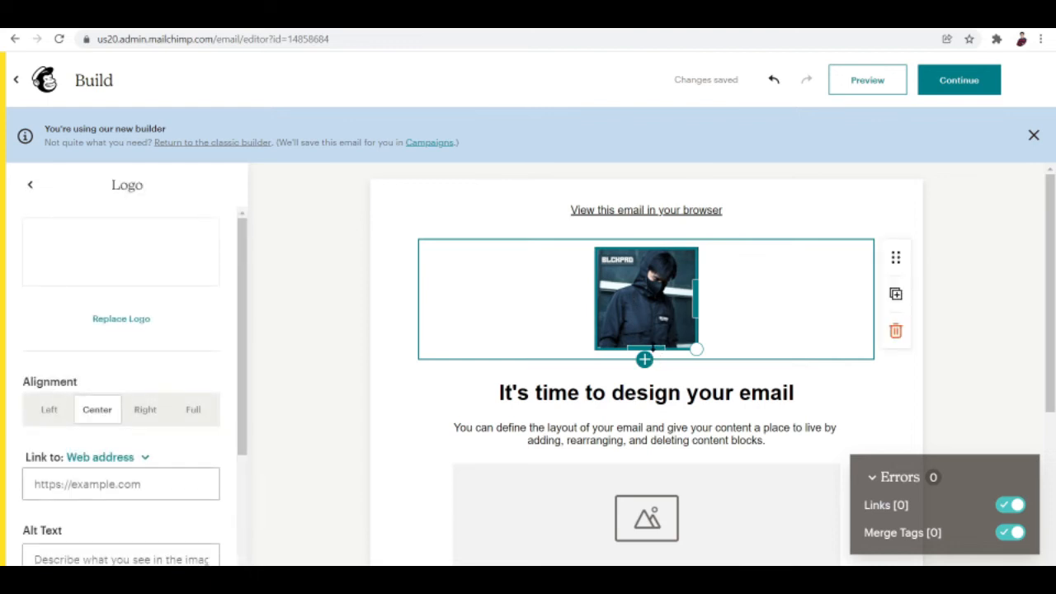
pyautogui.moveTo(652, 346); pyautogui.dragTo(675, 298)
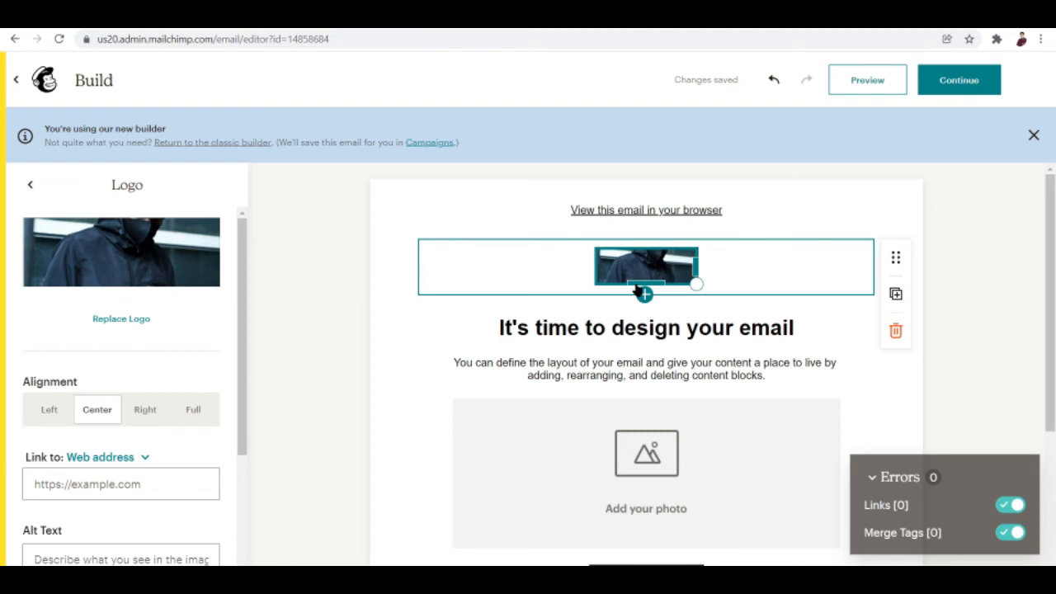
pyautogui.moveTo(638, 279); pyautogui.dragTo(634, 338)
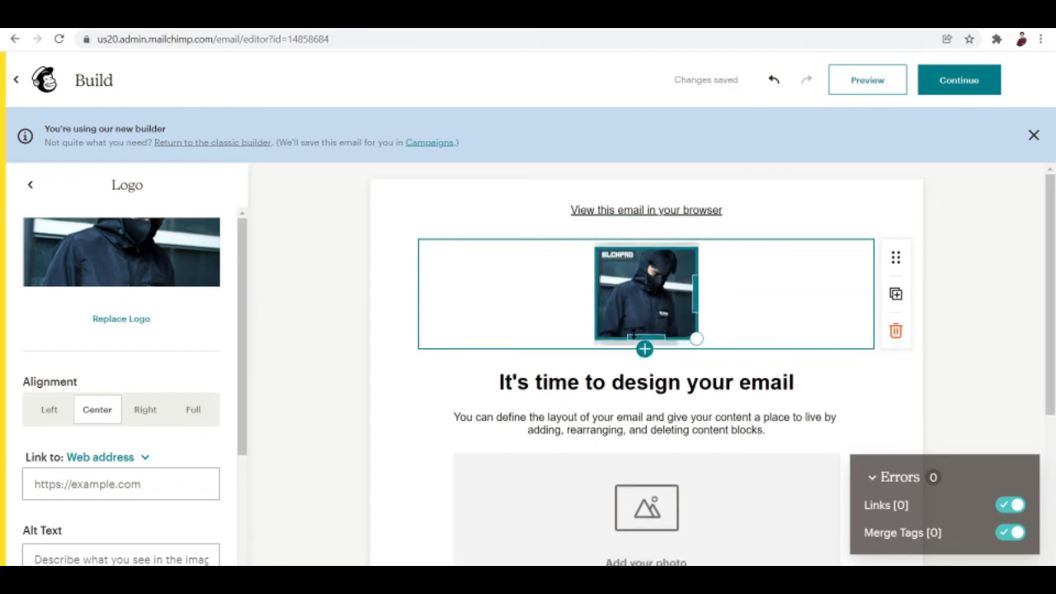
# Fill the empty image block below the intro text with the black-jacket photo from Downloads whose name starts with 131047750
pyautogui.click(783, 201)
pyautogui.scroll(-1, 702, 412)
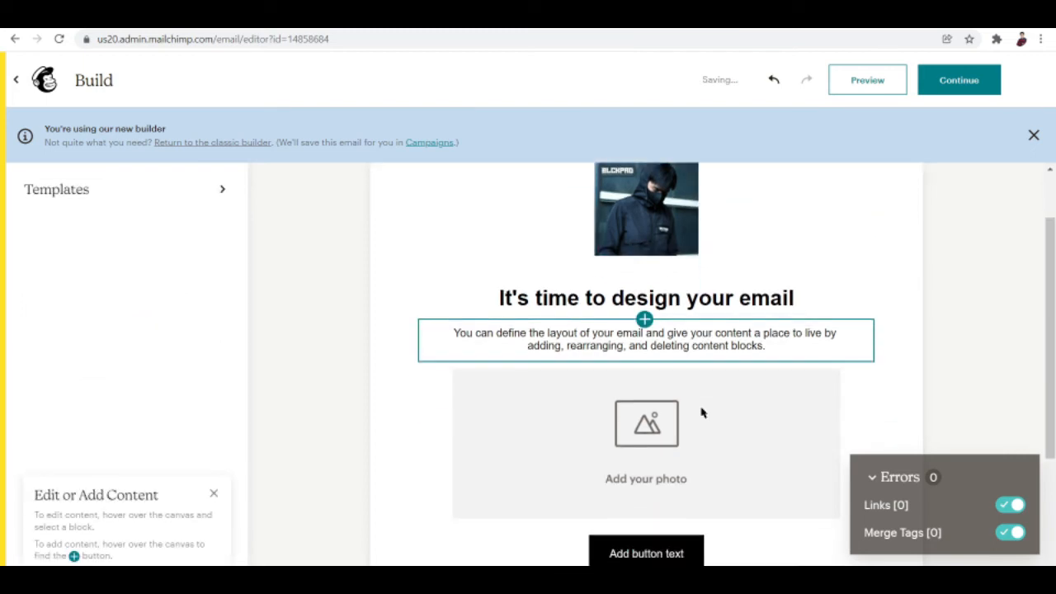
pyautogui.click(657, 409)
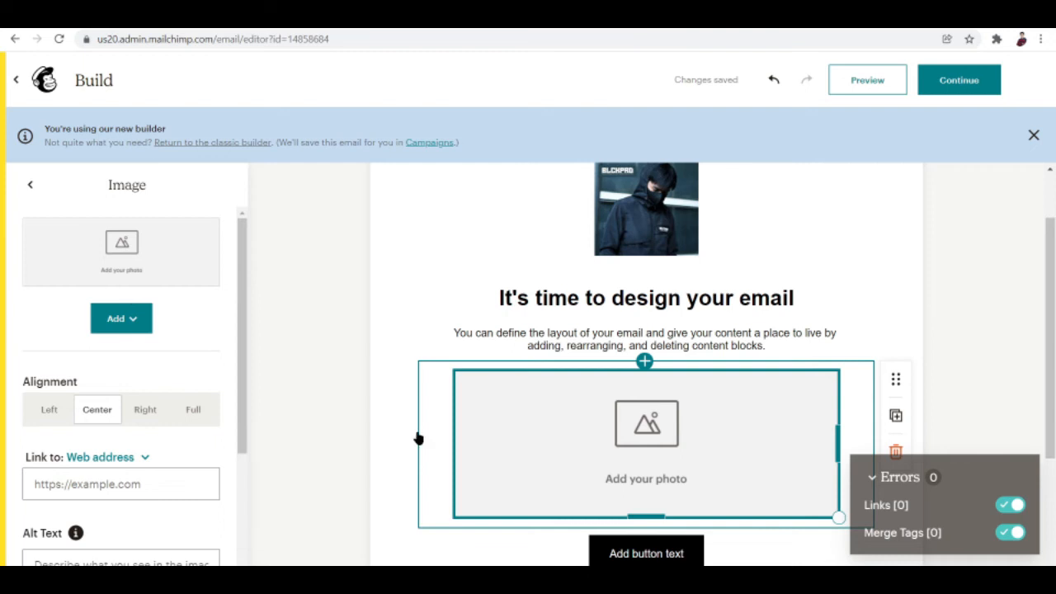
pyautogui.scroll(-3, 418, 437)
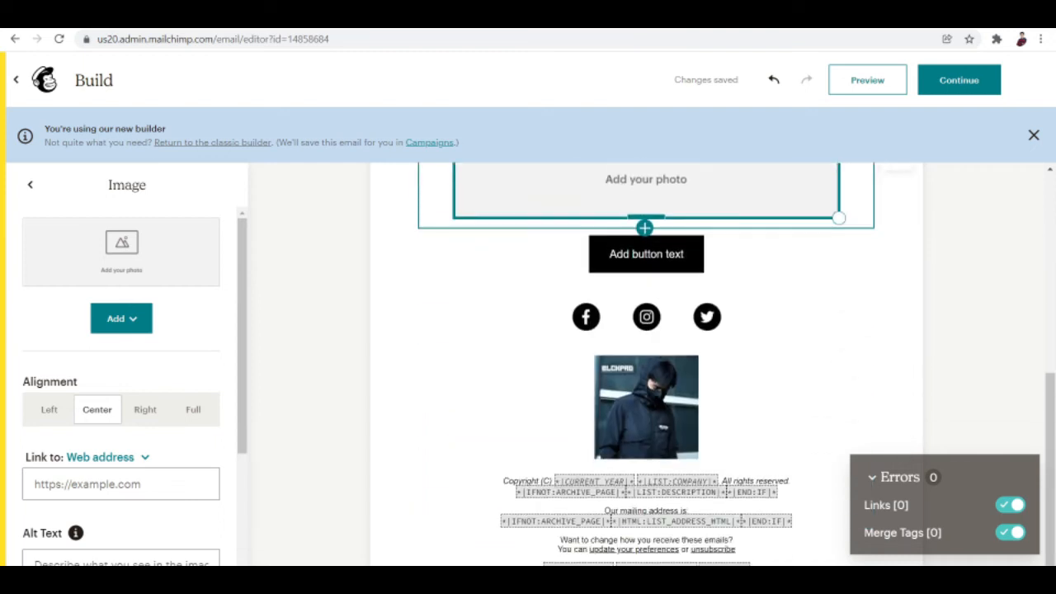
pyautogui.scroll(3, 656, 398)
pyautogui.scroll(-1, 656, 394)
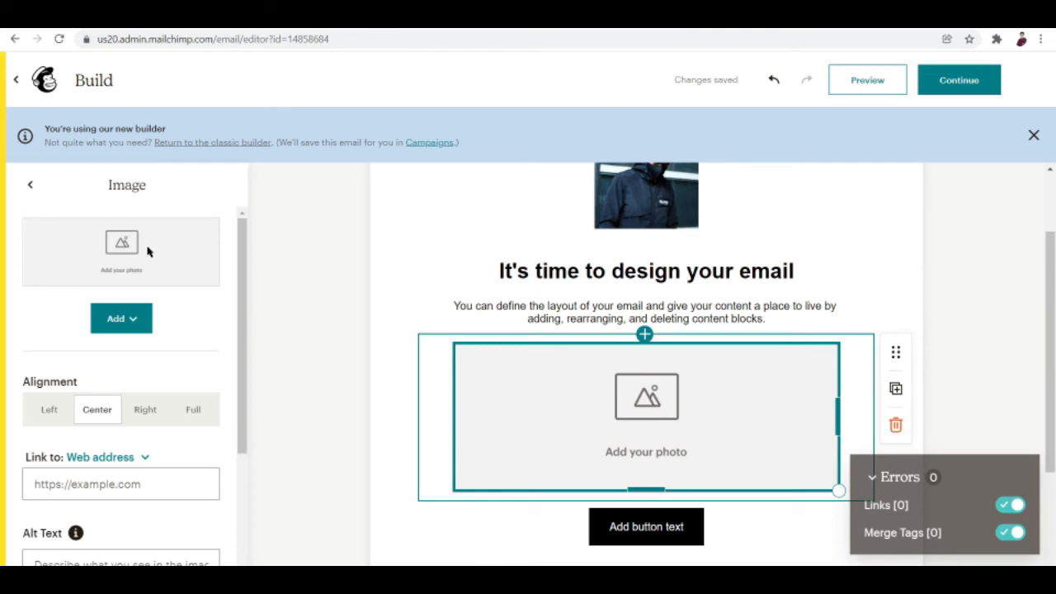
pyautogui.click(122, 318)
pyautogui.click(124, 364)
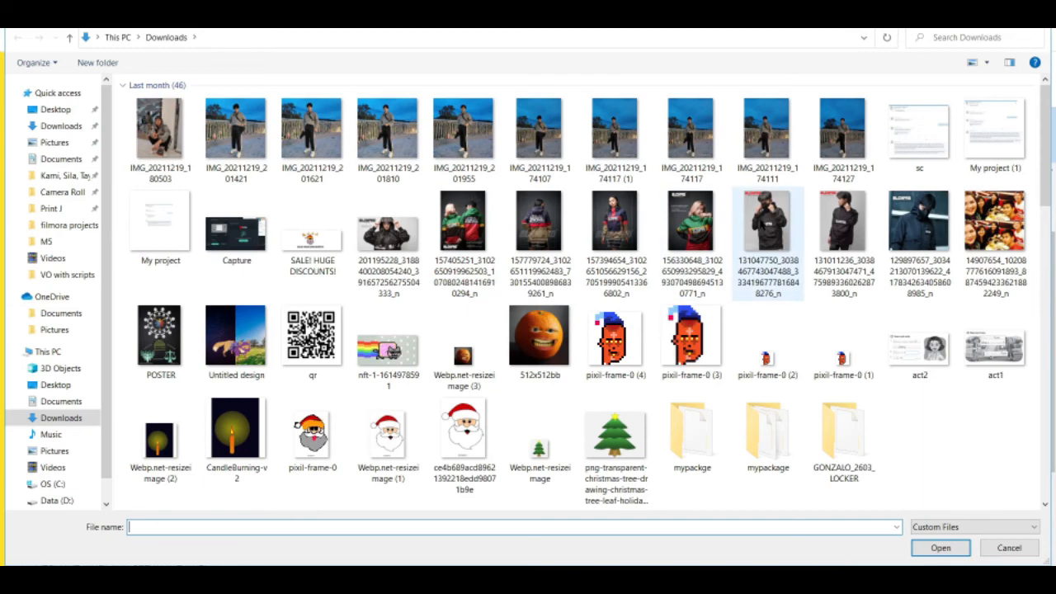
pyautogui.click(767, 240)
pyautogui.doubleClick(760, 224)
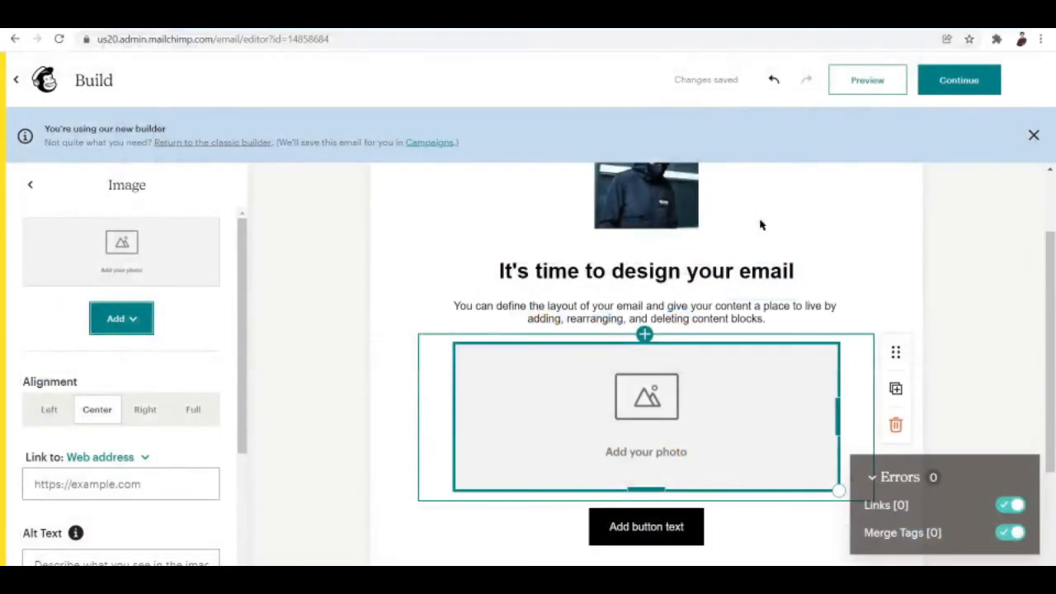
# Look over the photo placed in the image block and the button, social and footer blocks beneath it
pyautogui.scroll(1, 747, 269)
pyautogui.scroll(-3, 747, 272)
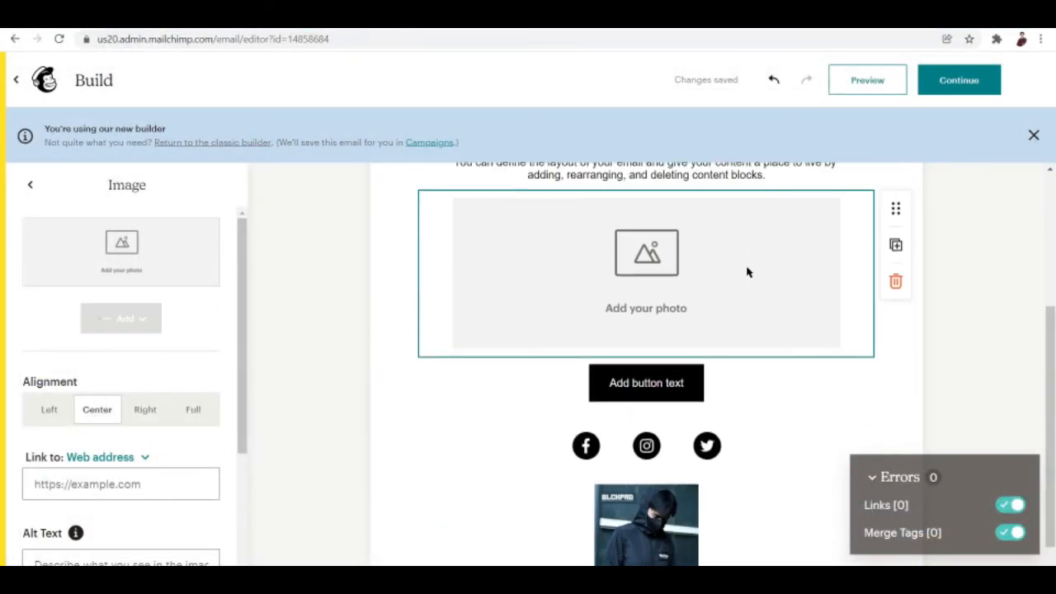
pyautogui.scroll(1, 748, 272)
pyautogui.scroll(1, 747, 272)
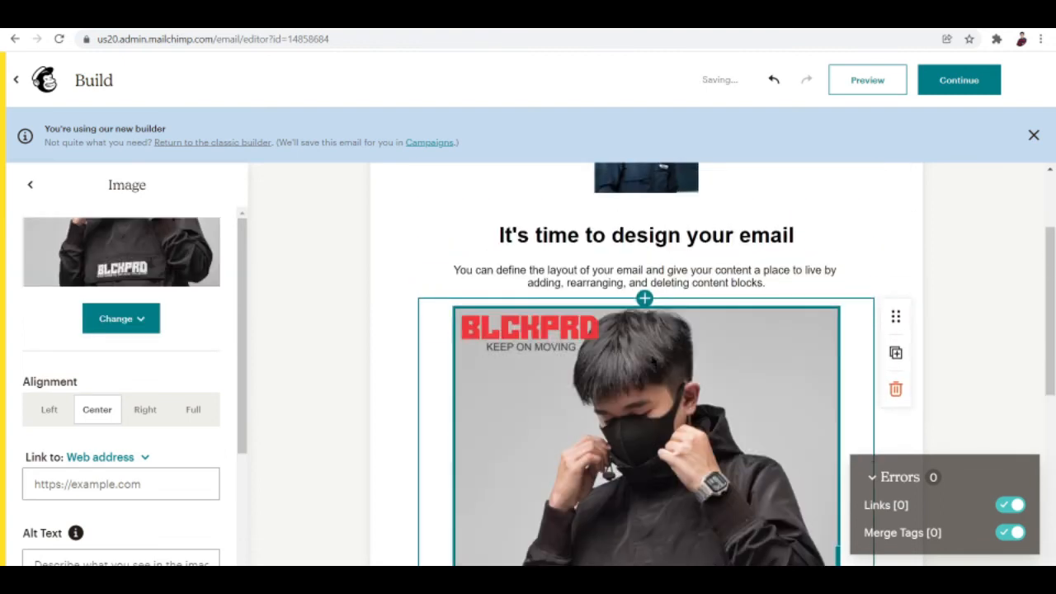
pyautogui.scroll(-4, 660, 378)
pyautogui.scroll(3, 660, 378)
pyautogui.scroll(1, 660, 375)
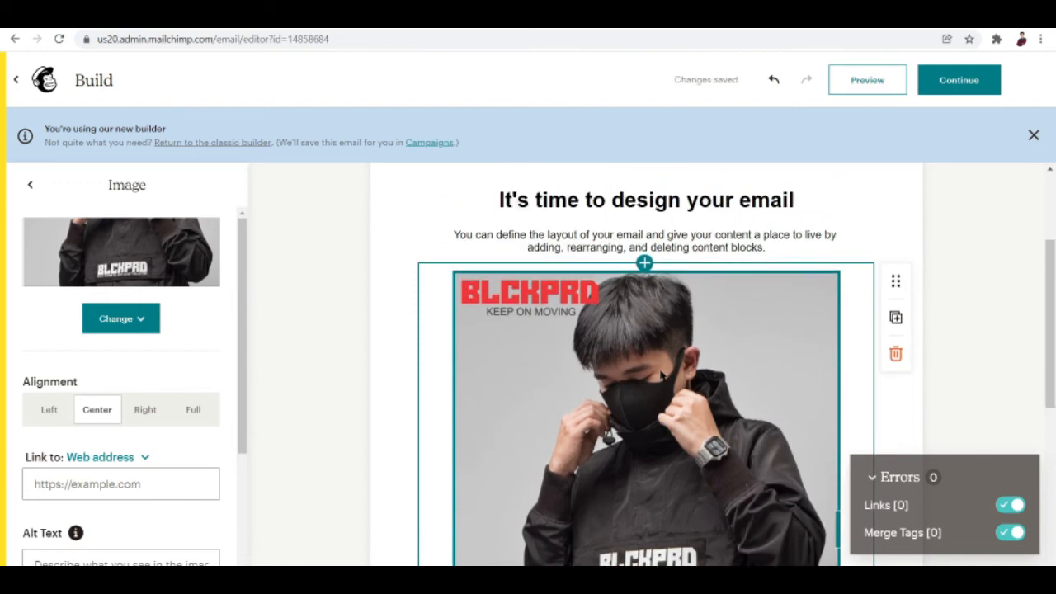
pyautogui.scroll(-5, 660, 376)
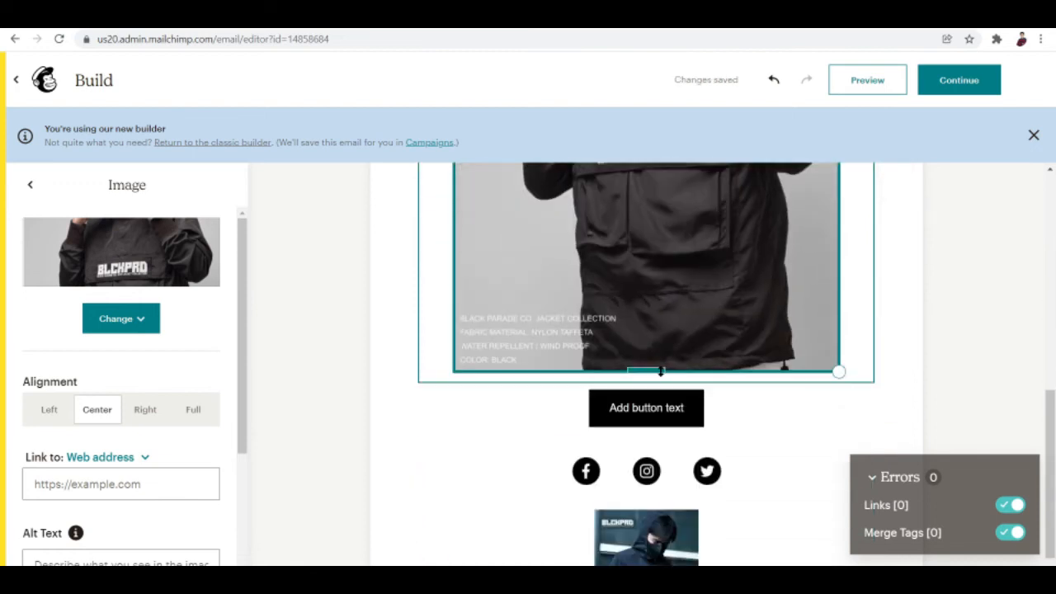
pyautogui.scroll(-2, 660, 376)
# Replace the heading text above the photo with "NEW PRODUCT LINE ALERT!"
pyautogui.scroll(7, 660, 375)
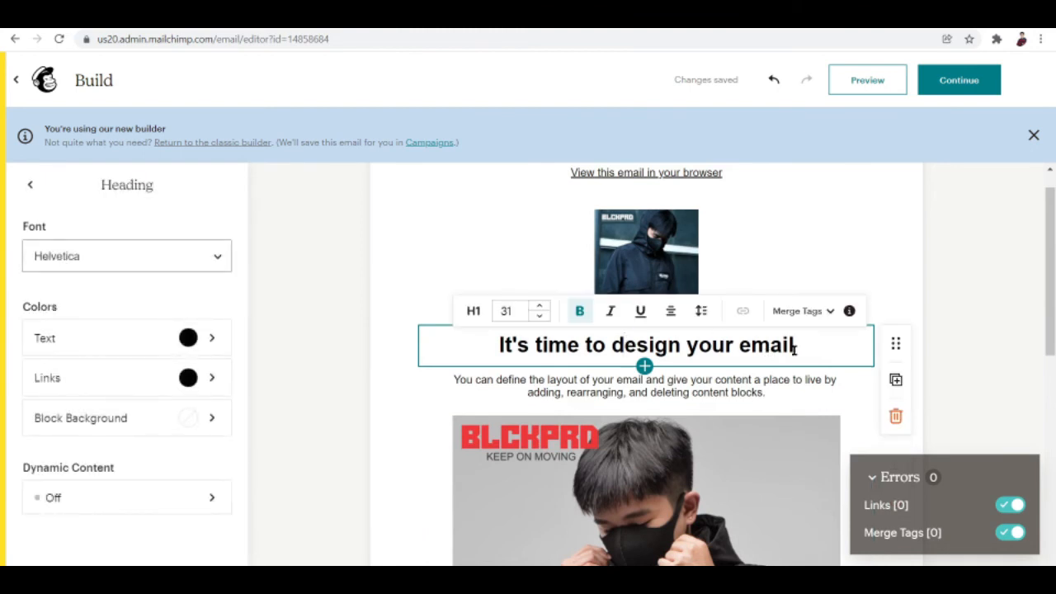
pyautogui.hotkey('ctrl', 'a')
pyautogui.press('BackSpace')
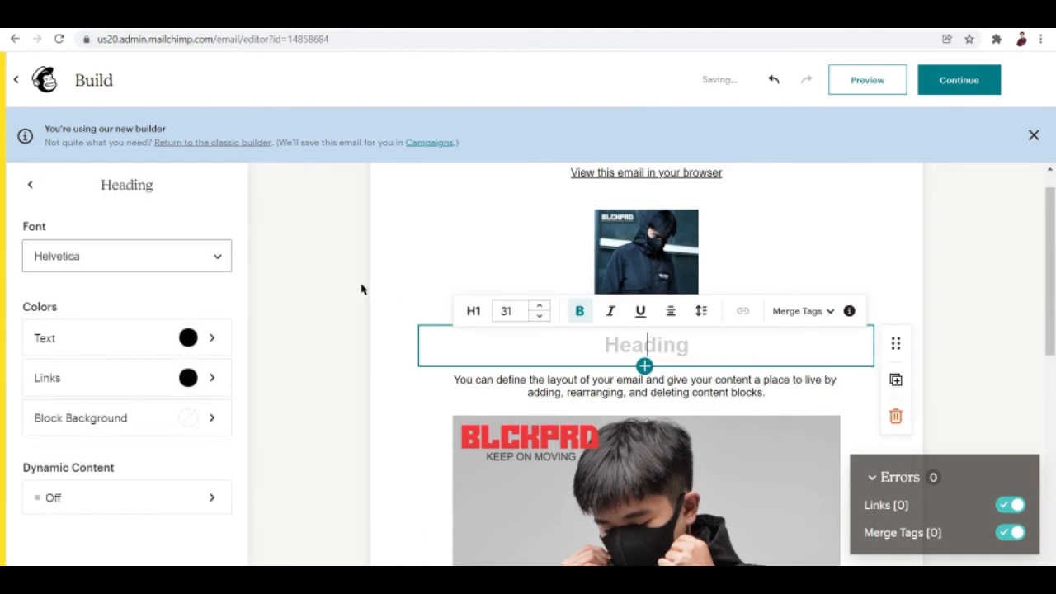
pyautogui.write('NEW ')
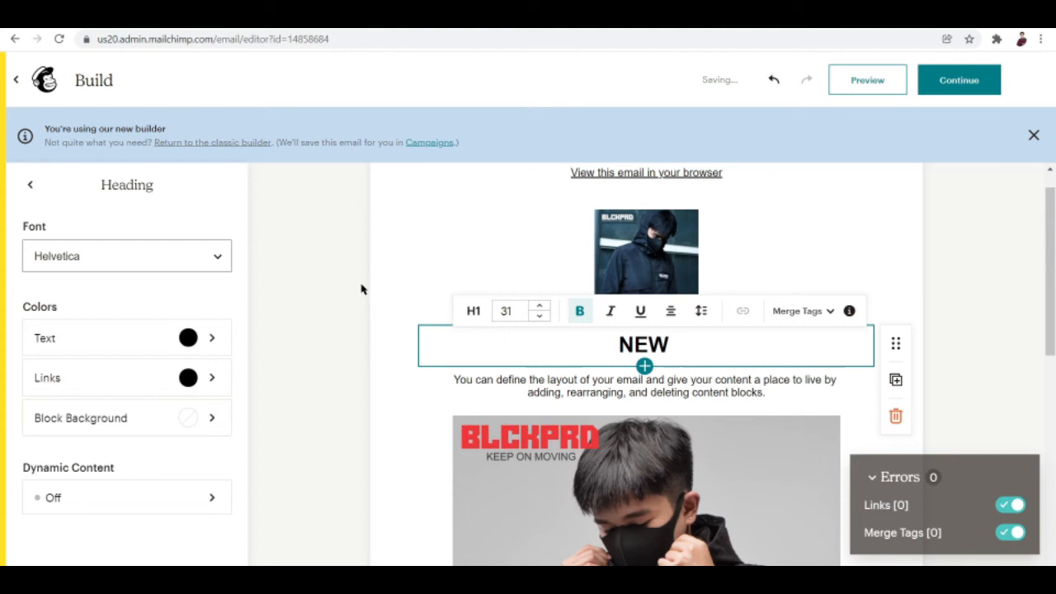
pyautogui.write('PRODUCT')
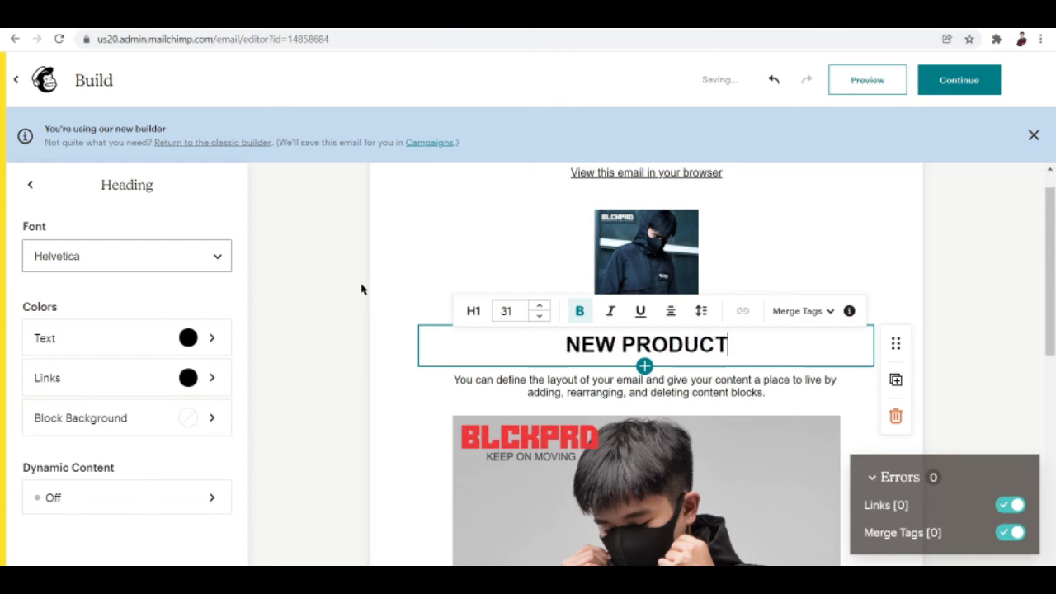
pyautogui.write(' LINE ALERT!')
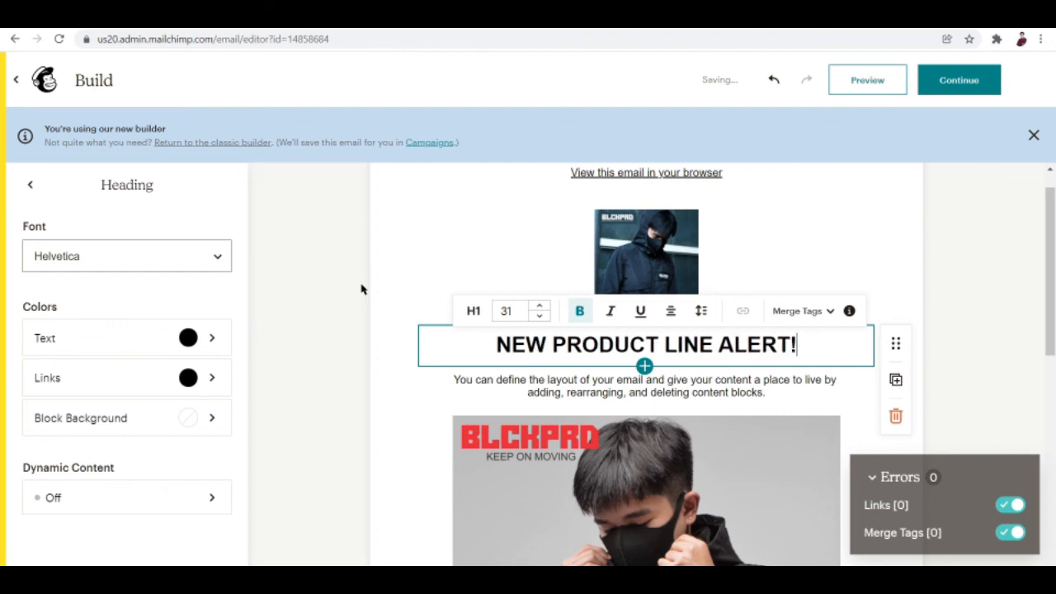
# Add a paragraph directly below the heading reading "HUGE DISCOUNTS FOR THE FIRST 50 ORDERS!"
pyautogui.press('Return')
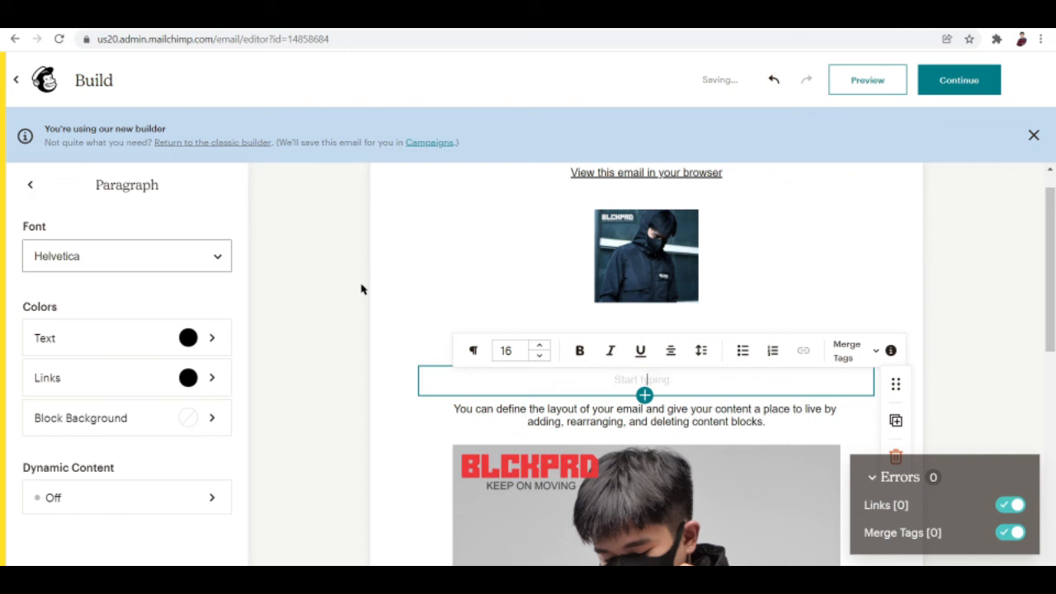
pyautogui.write('HUGE DISCOUNT')
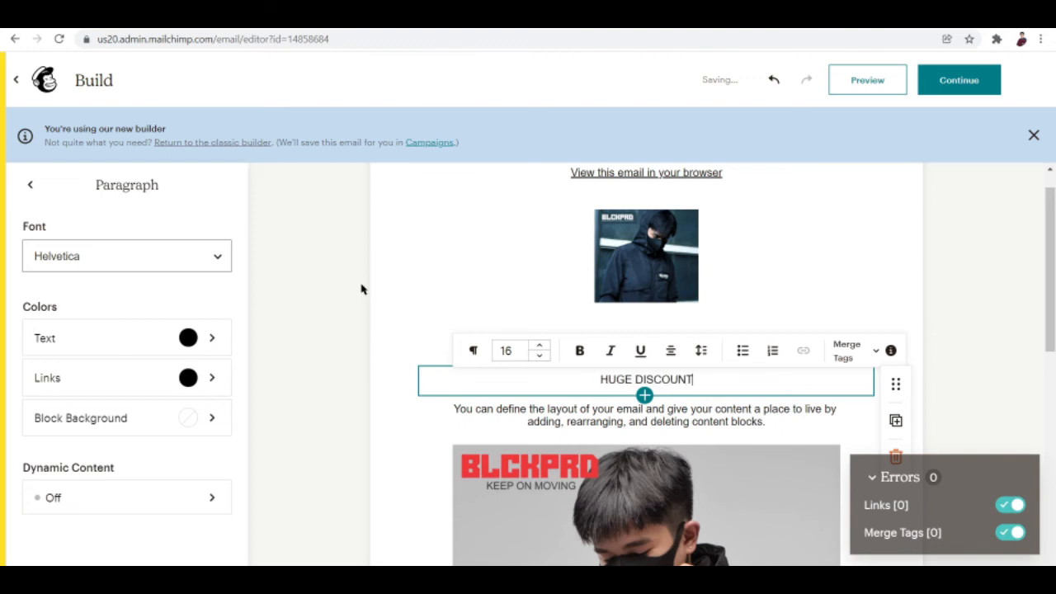
pyautogui.write('S FOR')
pyautogui.press('BackSpace')
pyautogui.press('BackSpace')
pyautogui.press('BackSpace')
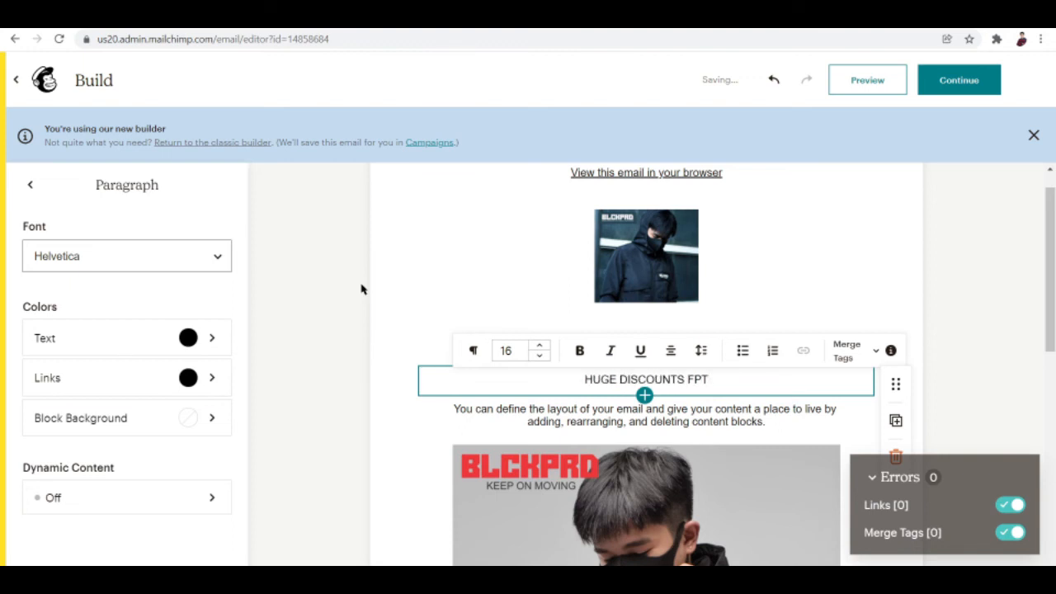
pyautogui.write('OR THE I')
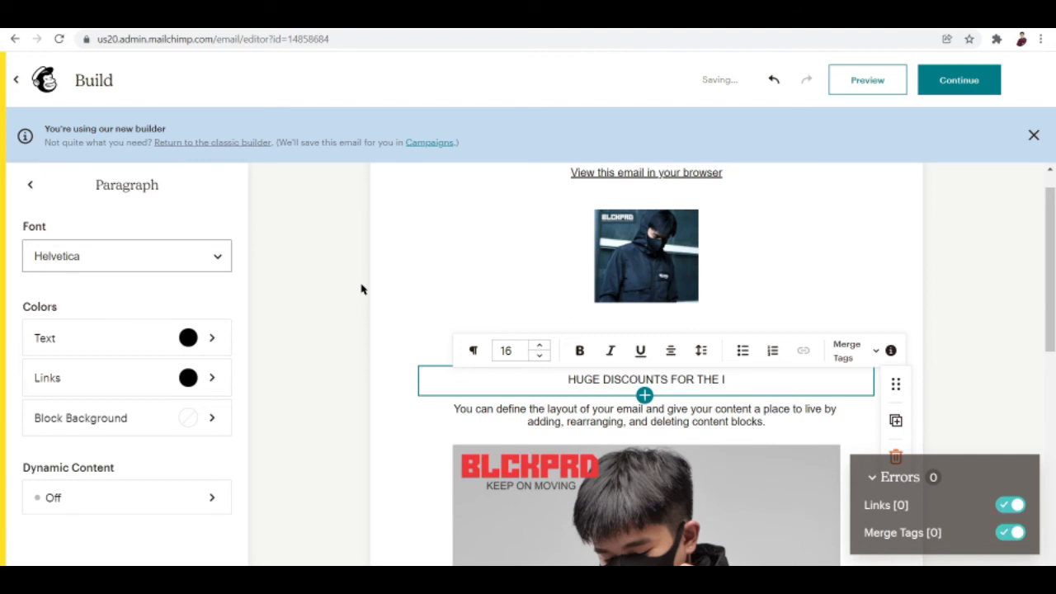
pyautogui.press('BackSpace')
pyautogui.write('FIRST ')
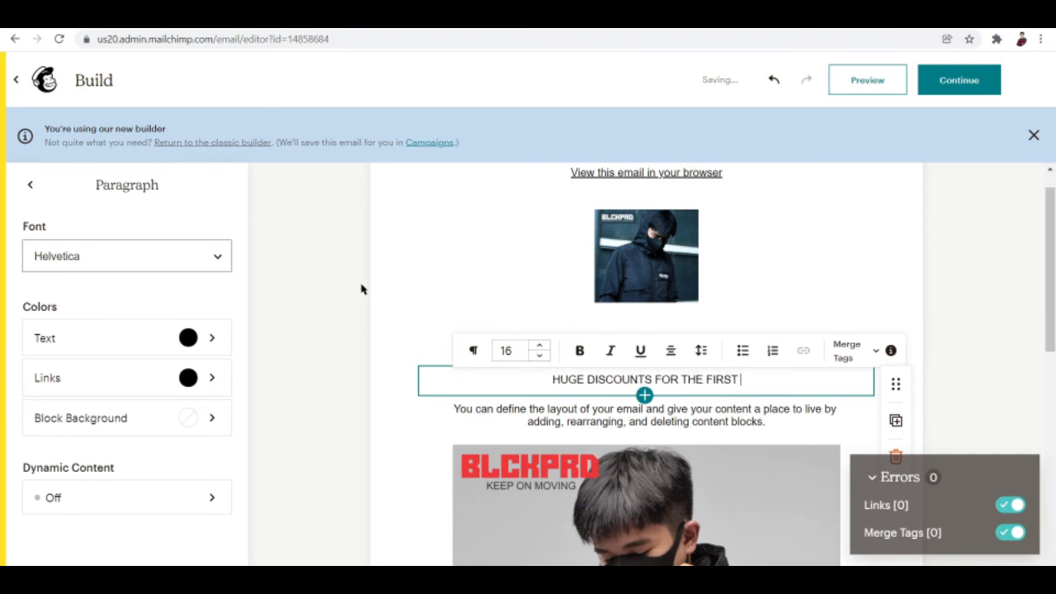
pyautogui.write('50 O')
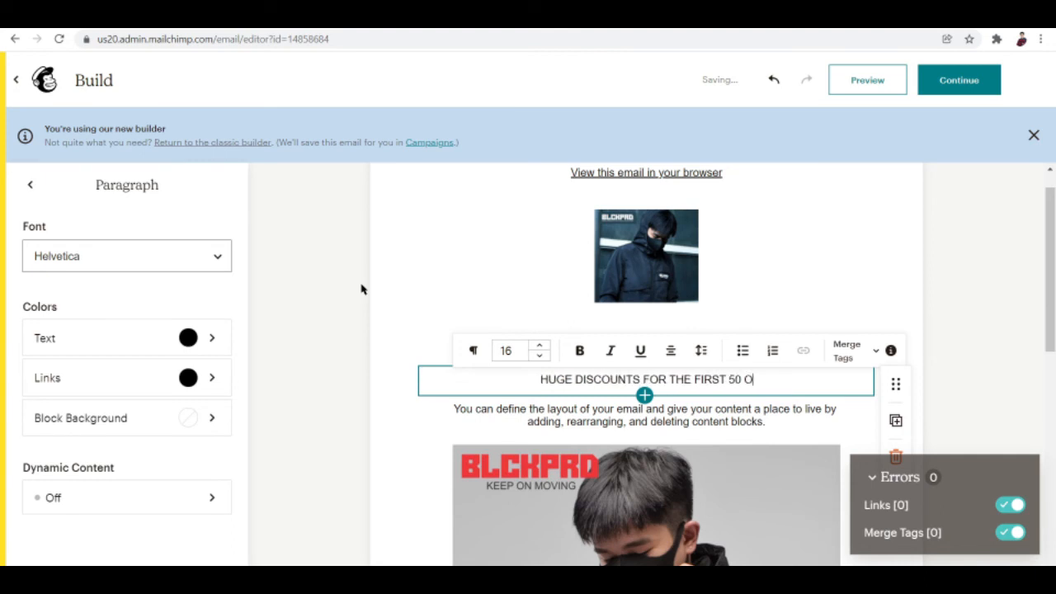
pyautogui.write('RDERS!')
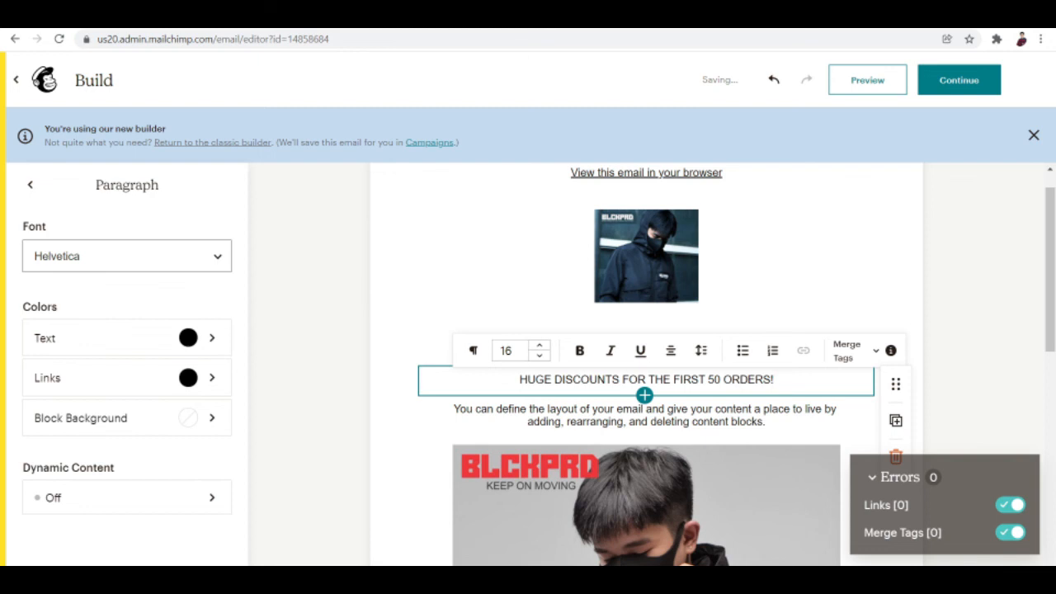
pyautogui.click(851, 264)
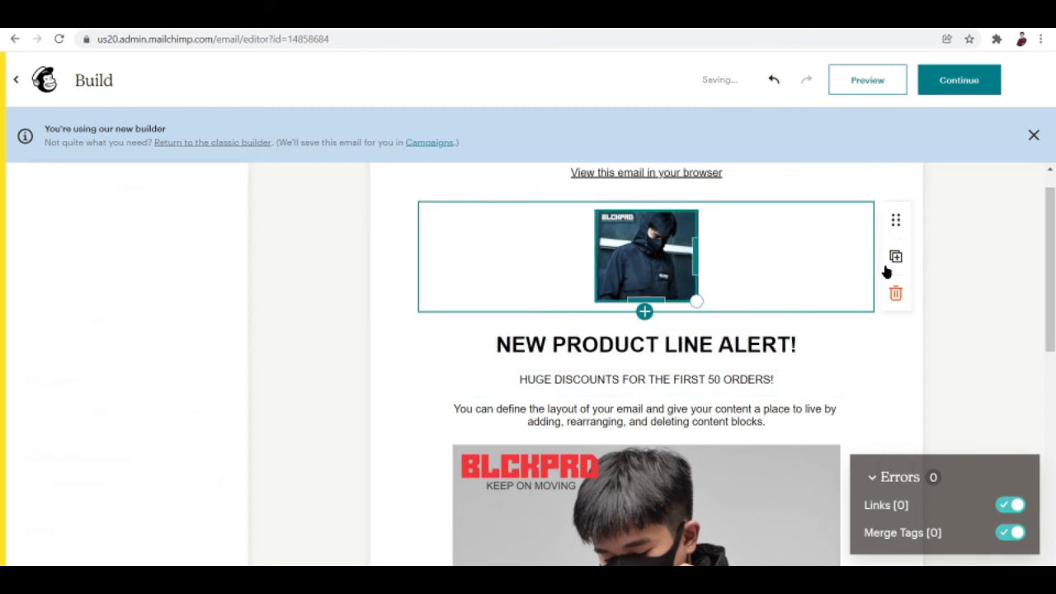
pyautogui.click(890, 341)
# Clear the placeholder text from the paragraph between the discount line and the photo
pyautogui.scroll(-1, 890, 340)
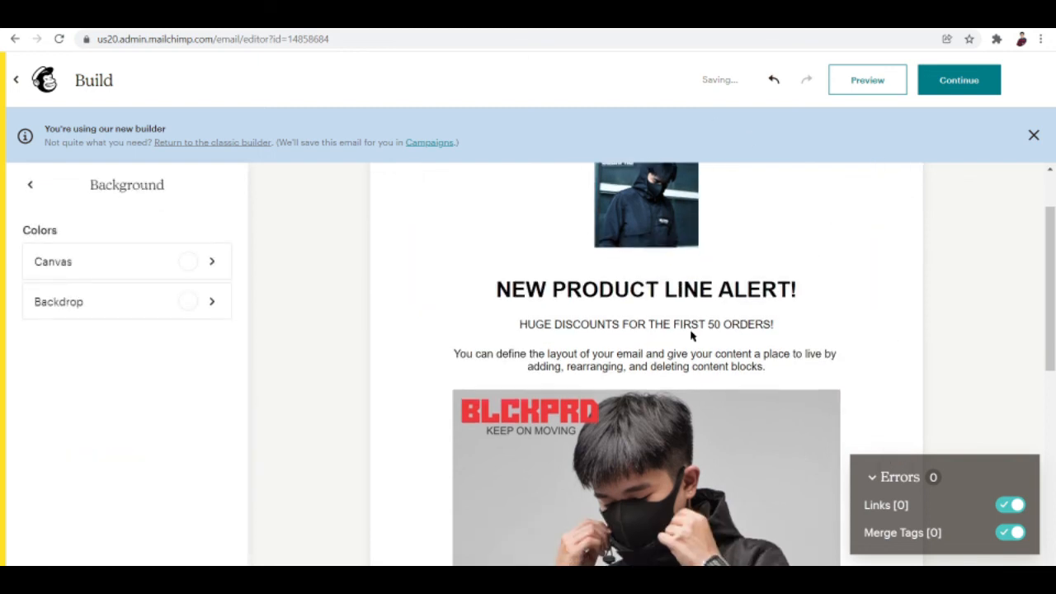
pyautogui.click(624, 366)
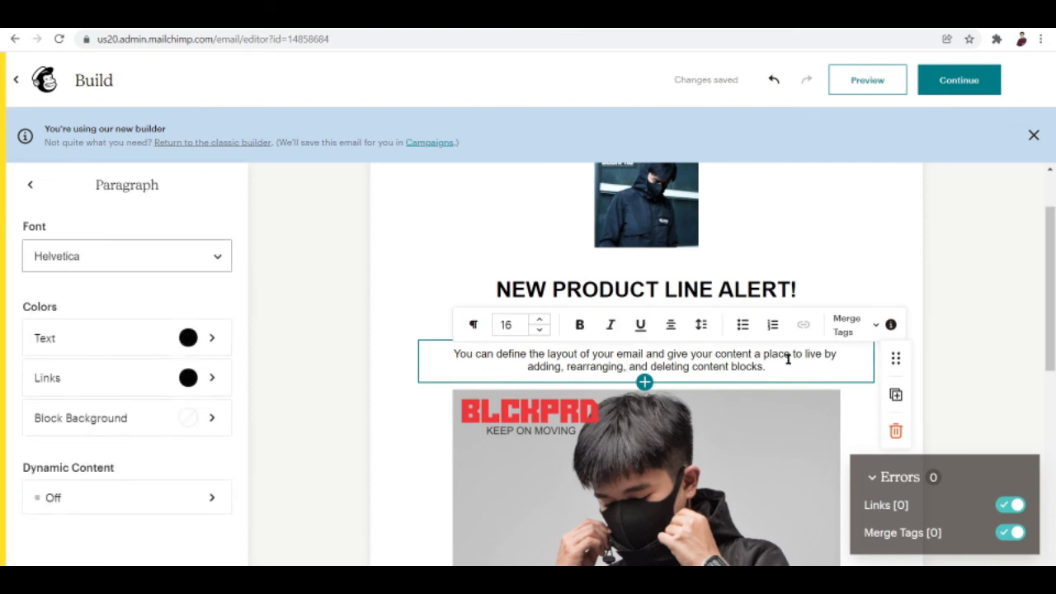
pyautogui.moveTo(785, 359); pyautogui.dragTo(443, 353)
pyautogui.press('BackSpace')
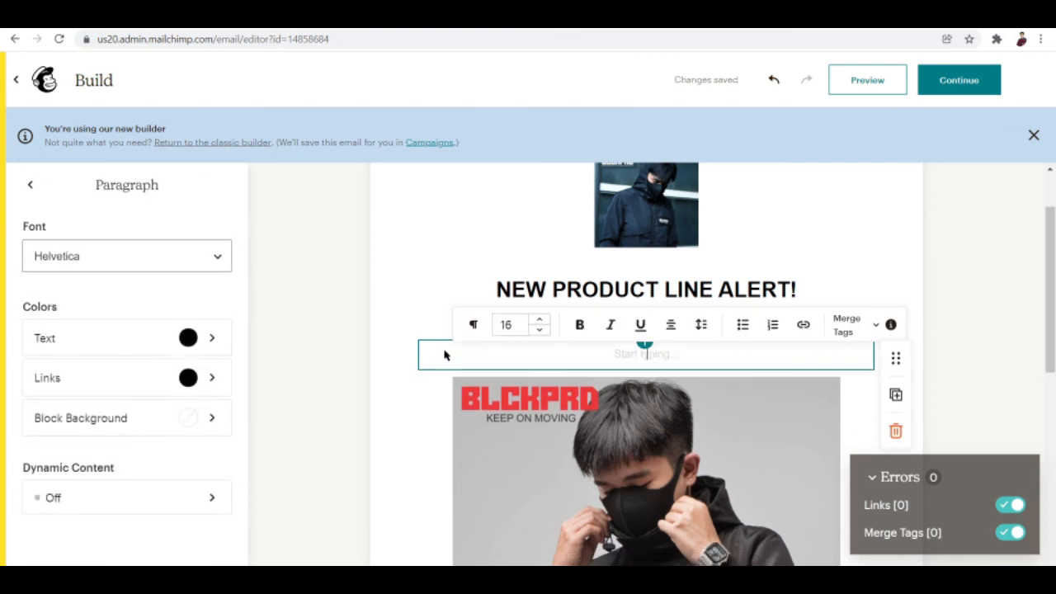
pyautogui.scroll(-2, 444, 354)
pyautogui.scroll(-3, 444, 355)
pyautogui.scroll(5, 443, 354)
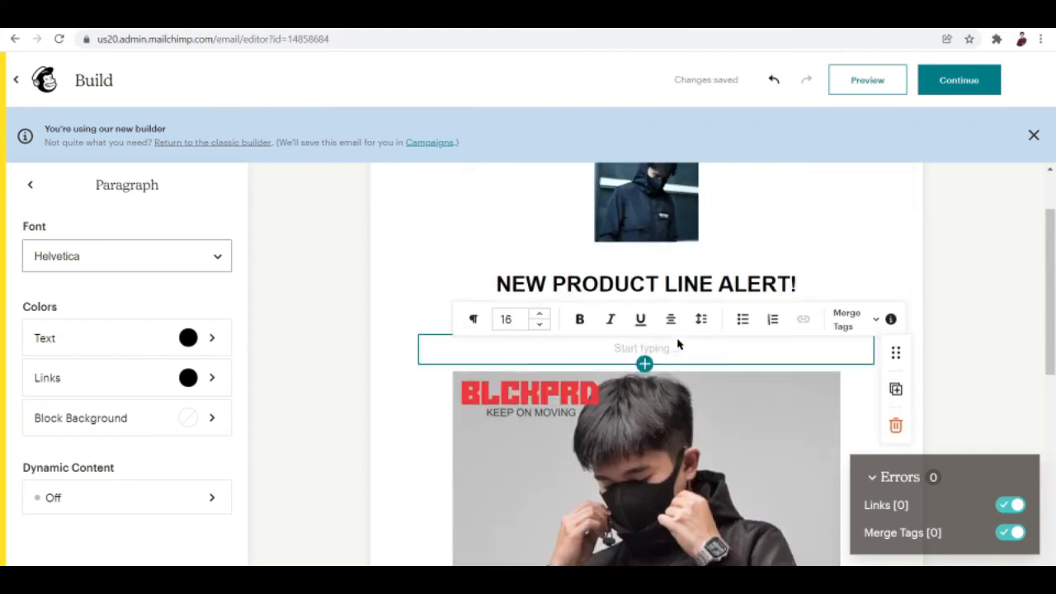
# Fill the empty paragraph above the large photo with "Out product is now made with the latest and most revolutionary water resistant material..."
pyautogui.write('Ut product is now made w')
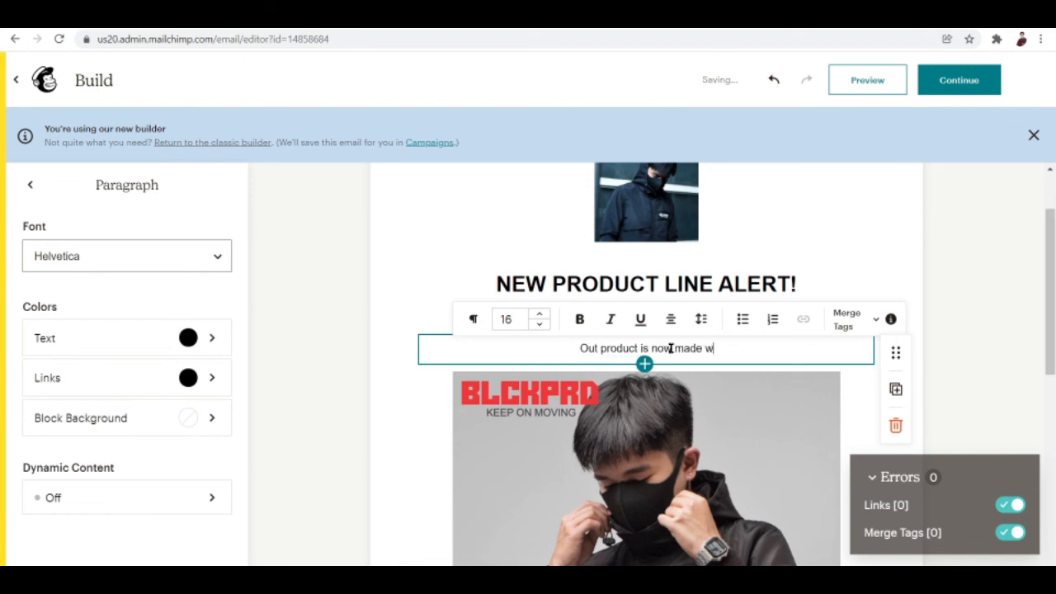
pyautogui.write('ith the latest')
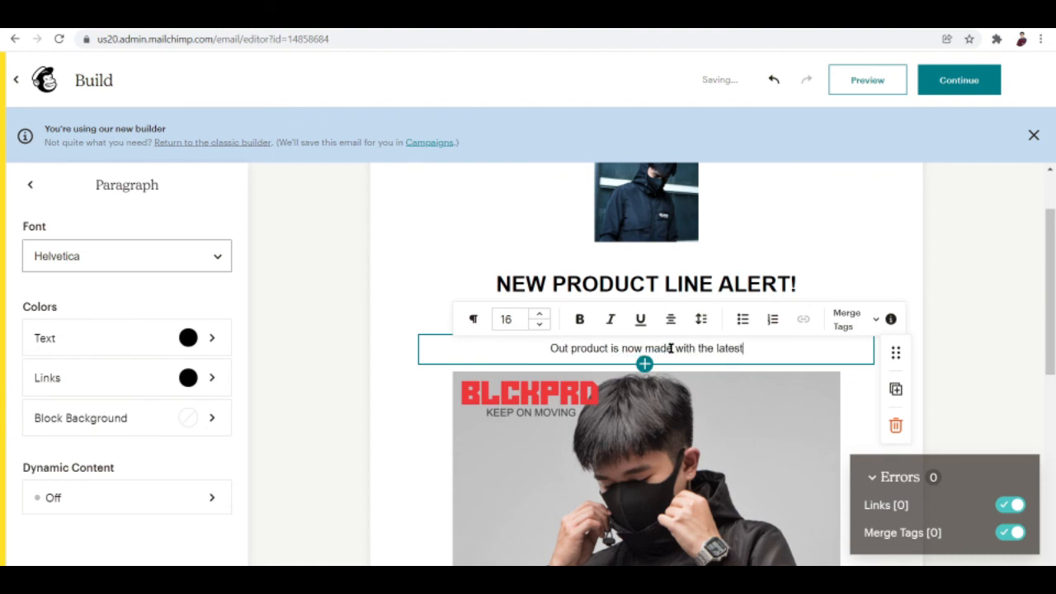
pyautogui.write(' and mos')
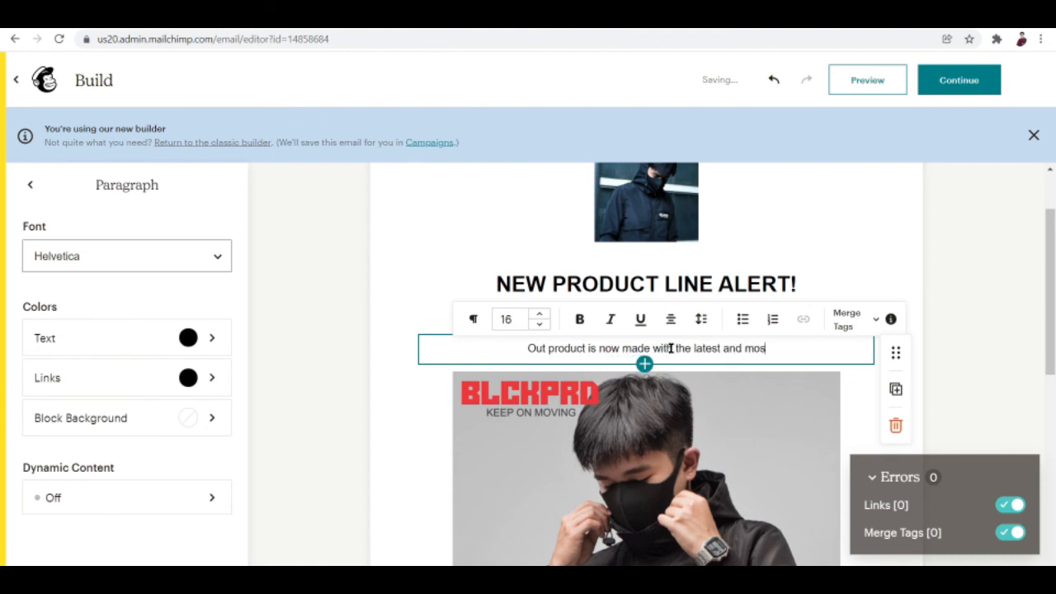
pyautogui.write('t revolutuin')
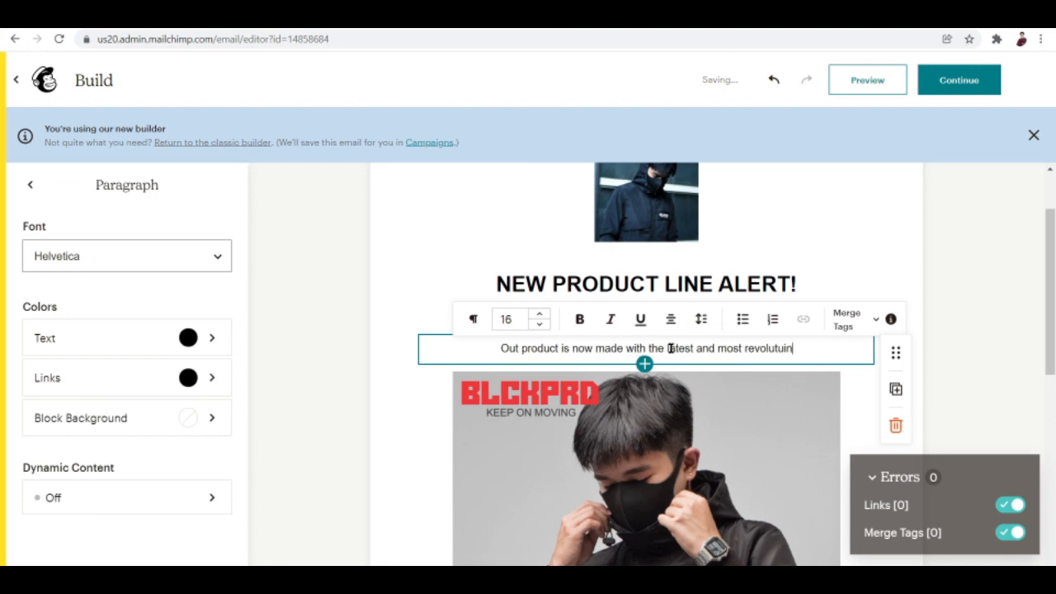
pyautogui.write('ary w')
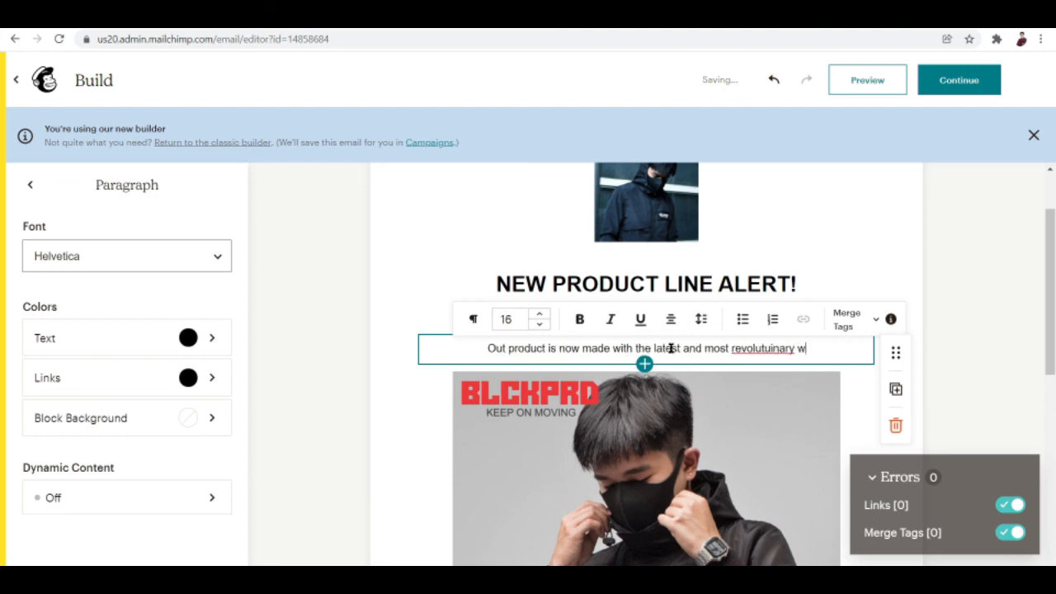
pyautogui.write('ater resistant ')
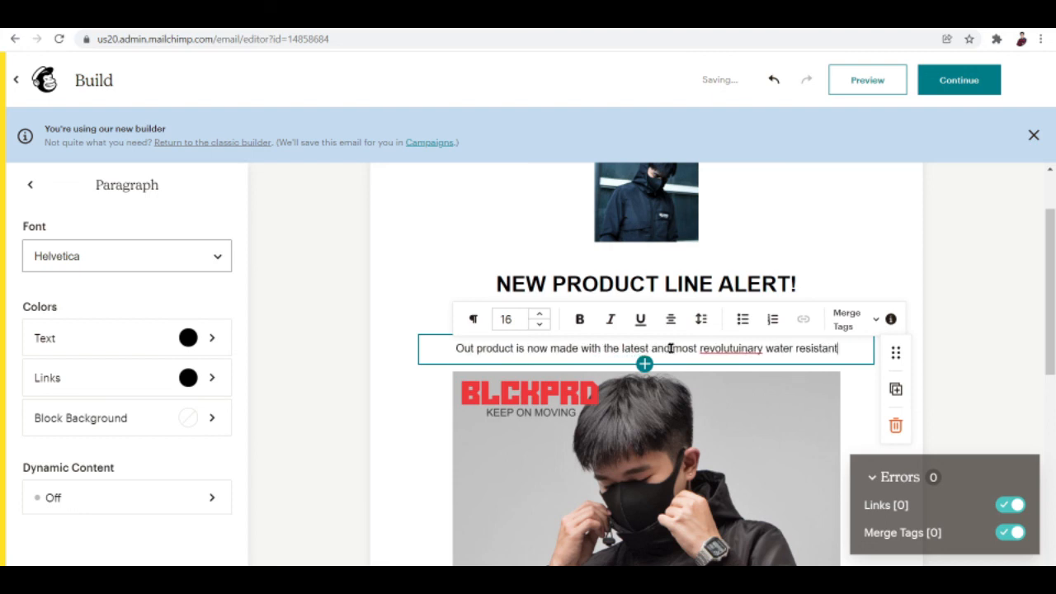
pyautogui.write('materu')
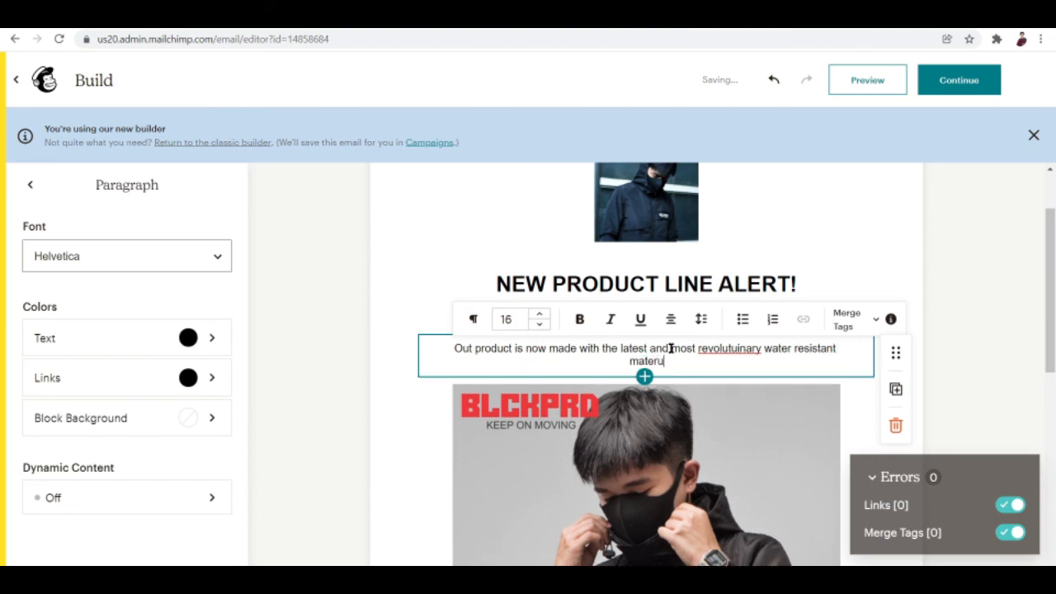
pyautogui.press('BackSpace')
pyautogui.press('BackSpace')
pyautogui.press('BackSpace')
pyautogui.write('rial...')
pyautogui.click(737, 348)
pyautogui.press('BackSpace')
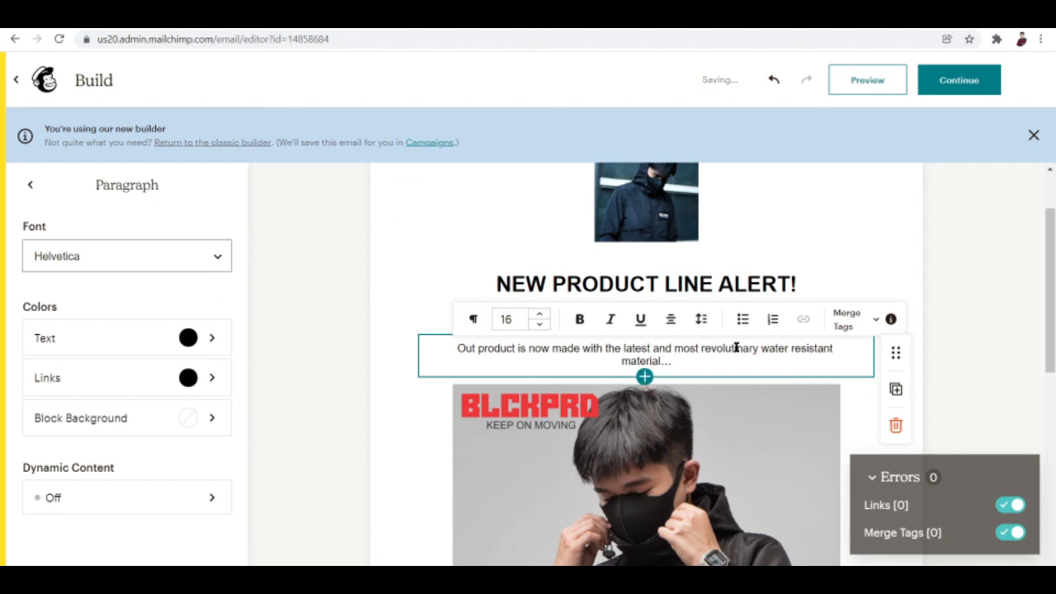
pyautogui.write('o')
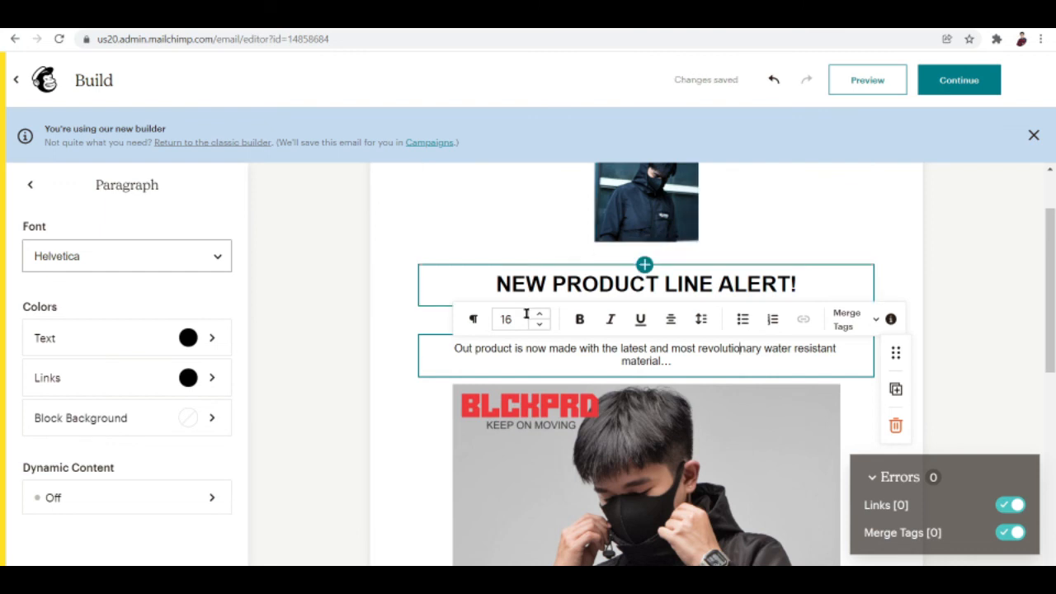
# Replace the placeholder label of the button below the large photo with "Visit Shop"
pyautogui.scroll(-4, 619, 524)
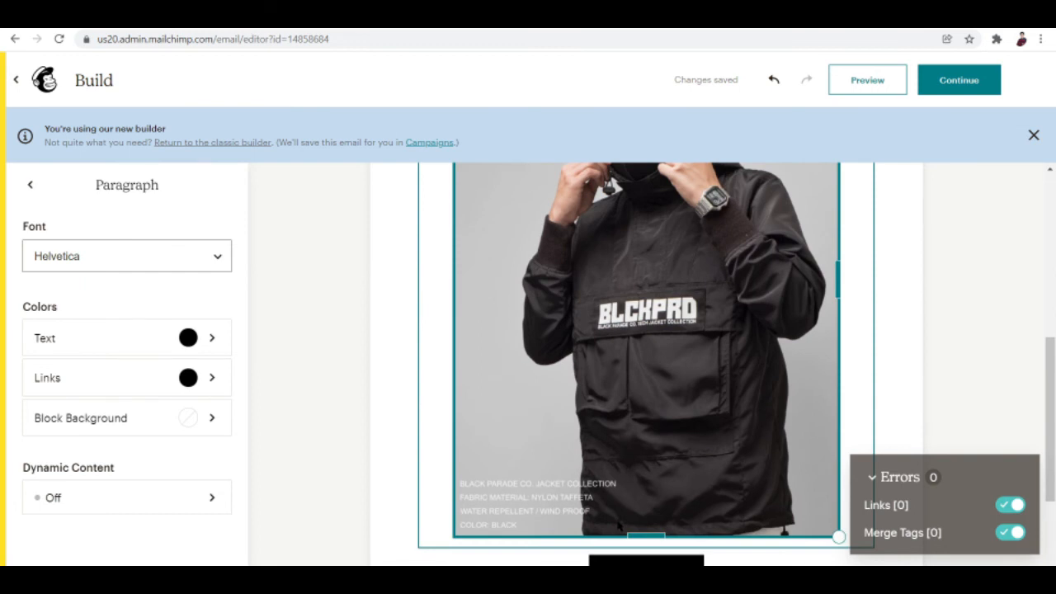
pyautogui.scroll(-2, 626, 494)
pyautogui.click(649, 432)
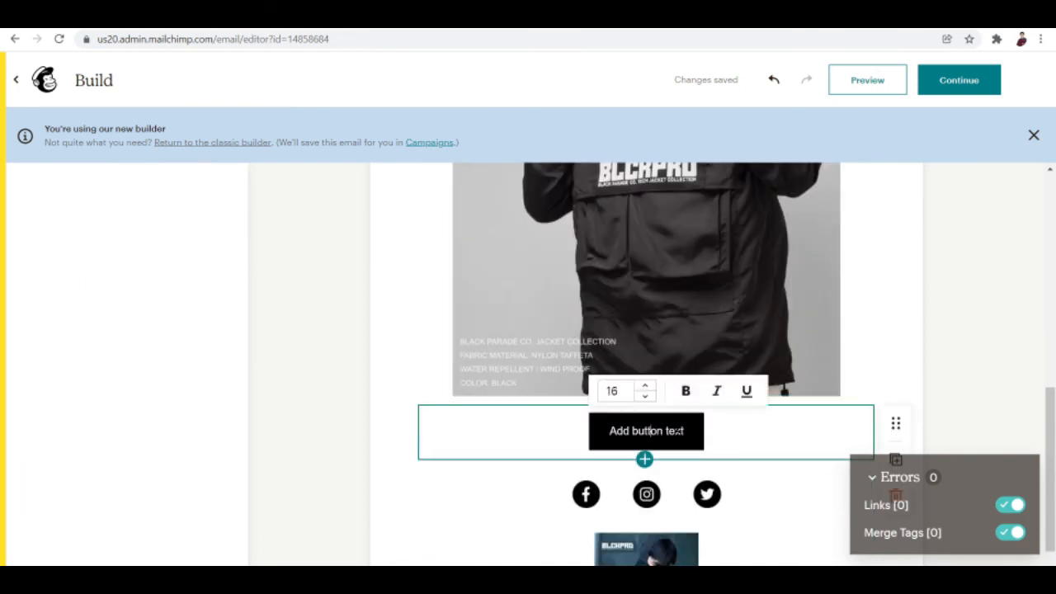
pyautogui.moveTo(681, 430); pyautogui.dragTo(607, 429)
pyautogui.press('BackSpace')
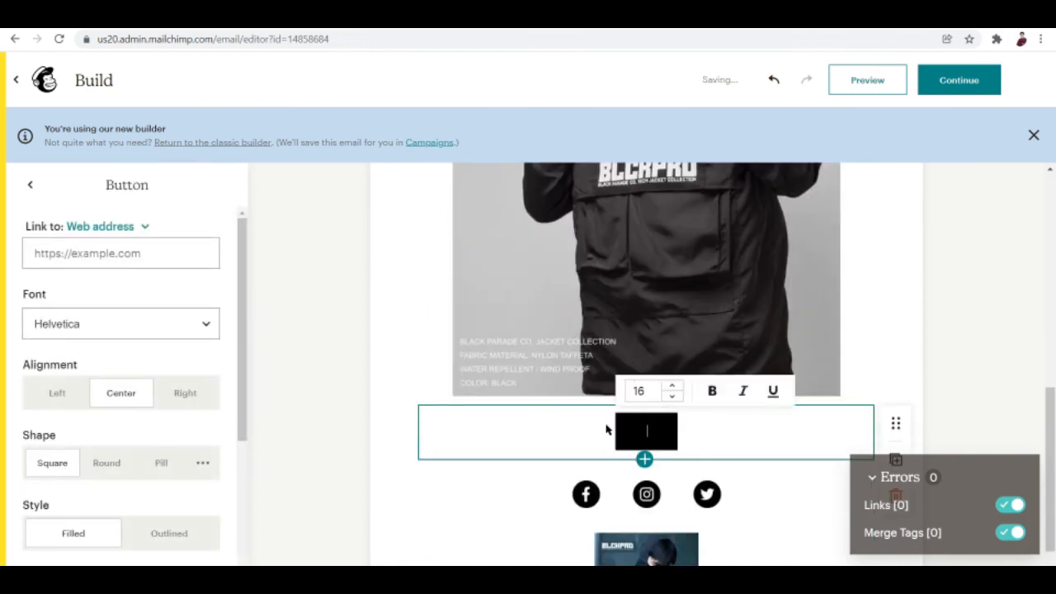
pyautogui.write('Visitt')
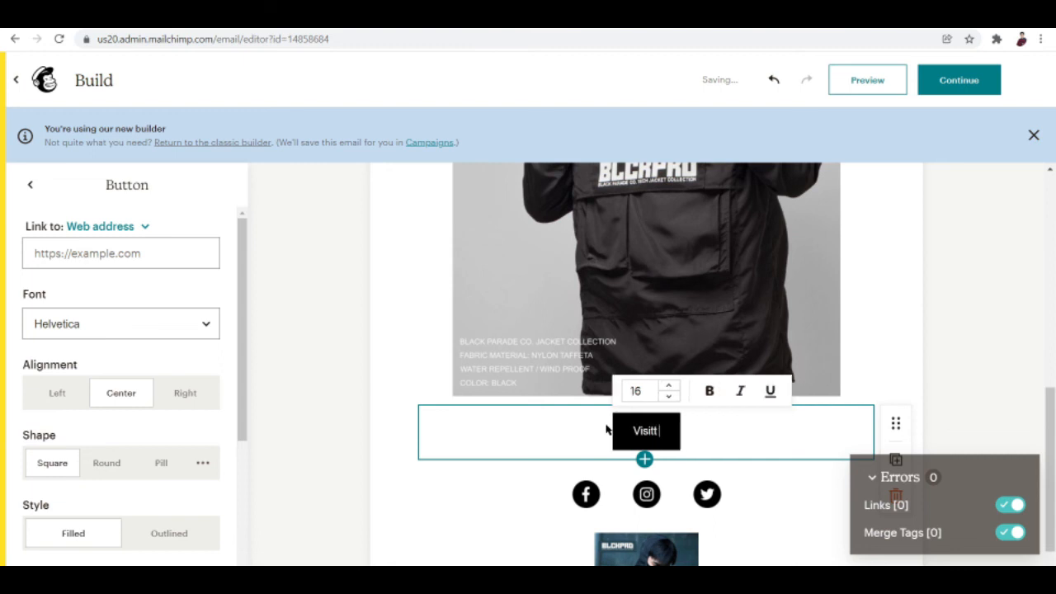
pyautogui.press('BackSpace')
pyautogui.press('BackSpace')
pyautogui.write('t Shop')
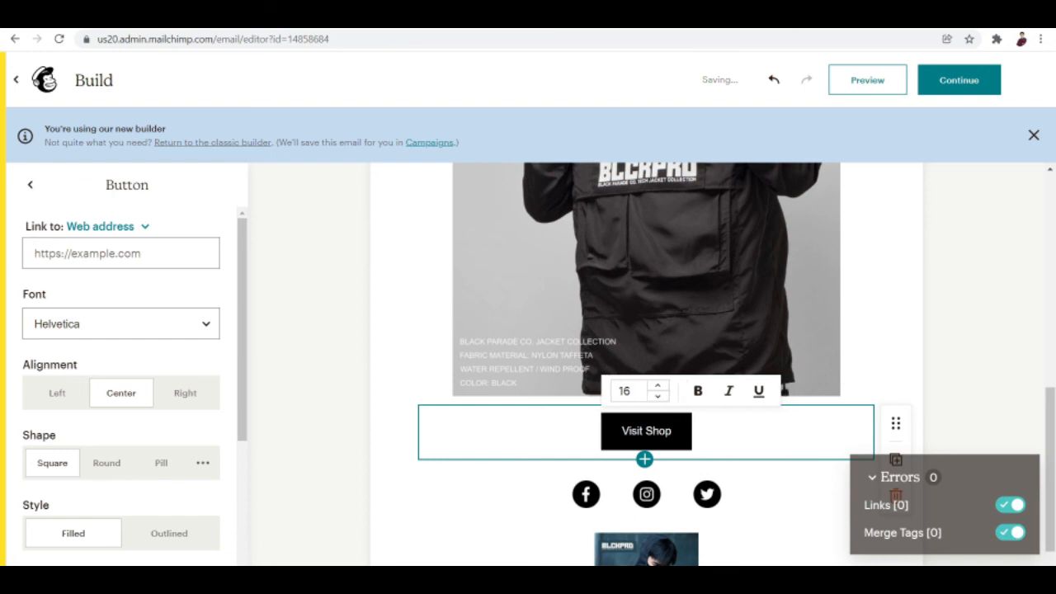
pyautogui.click(1026, 319)
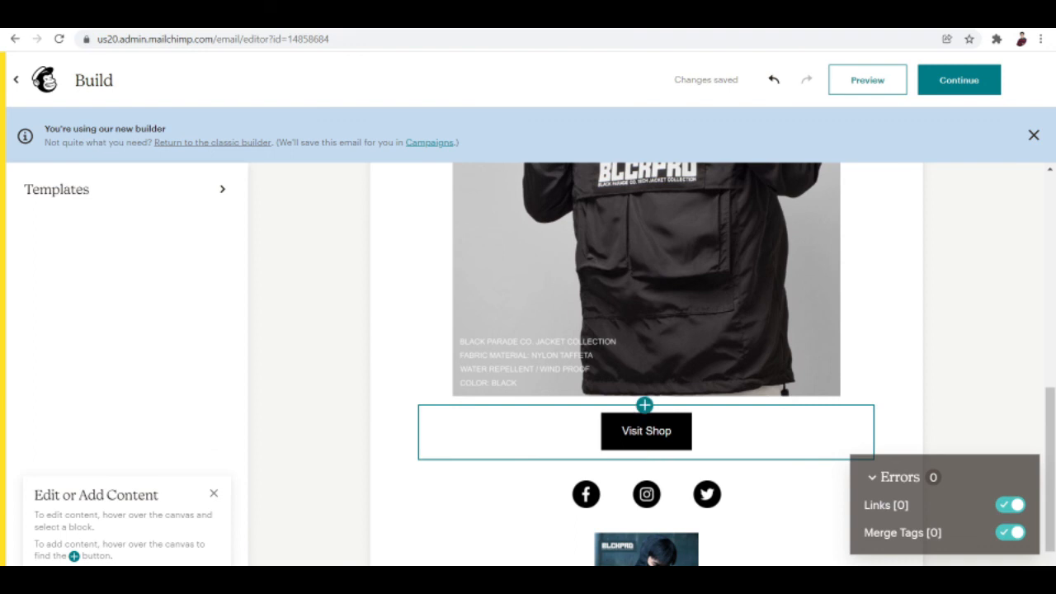
# Open the web address link of the "Visit Shop" button for editing
pyautogui.click(625, 430)
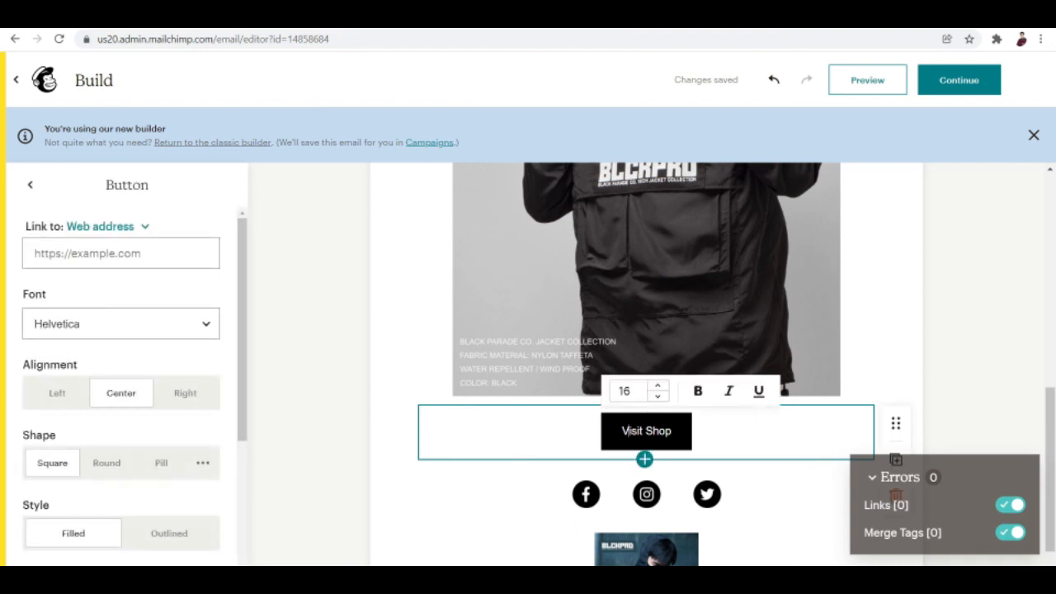
pyautogui.click(143, 245)
pyautogui.write('https://example.com')
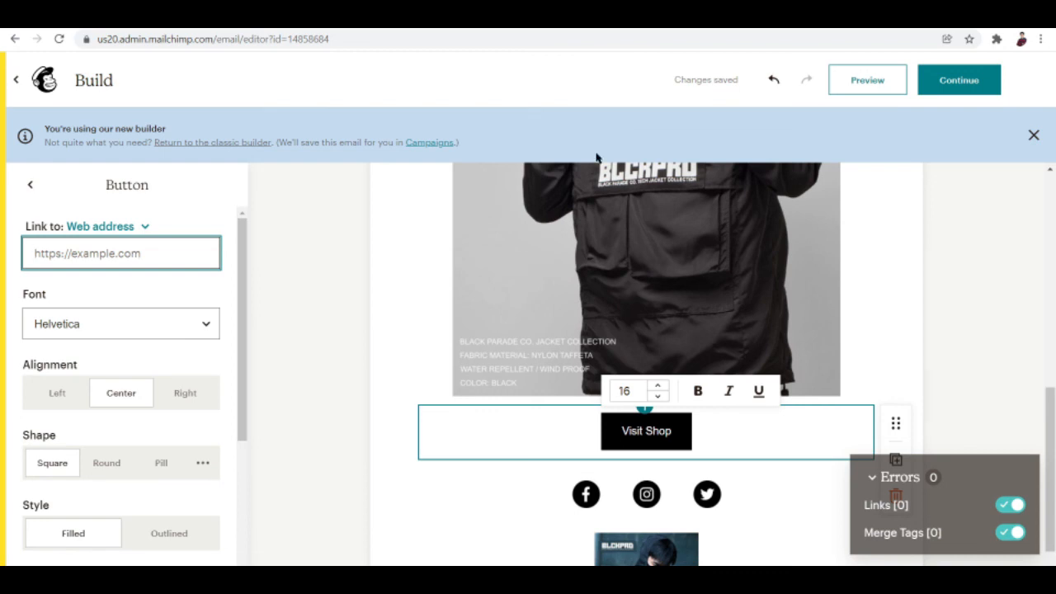
# Review the top of the email and finish the design to continue with the campaign
pyautogui.scroll(10, 643, 330)
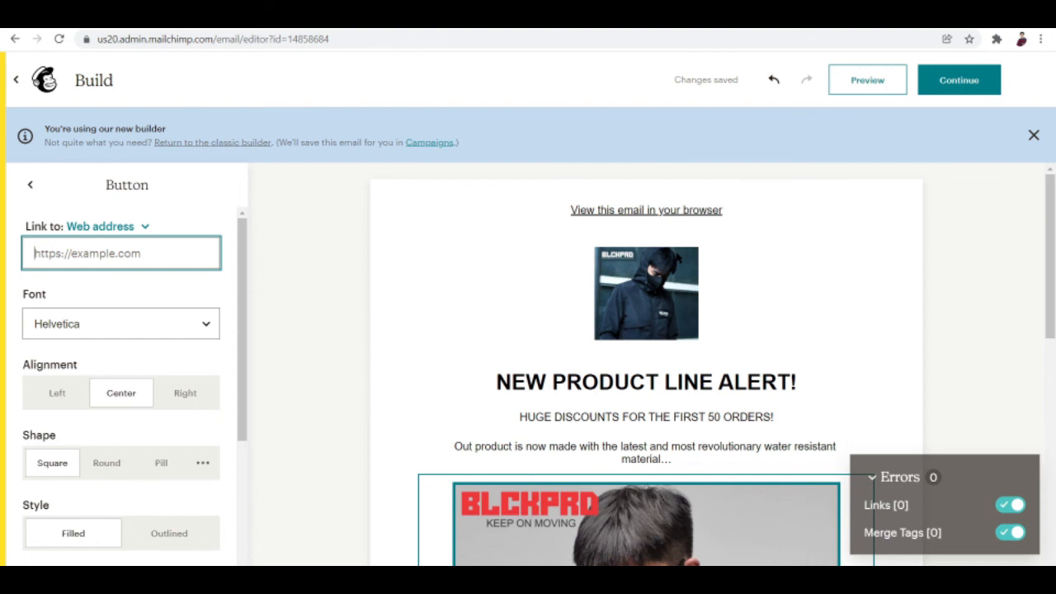
pyautogui.click(961, 82)
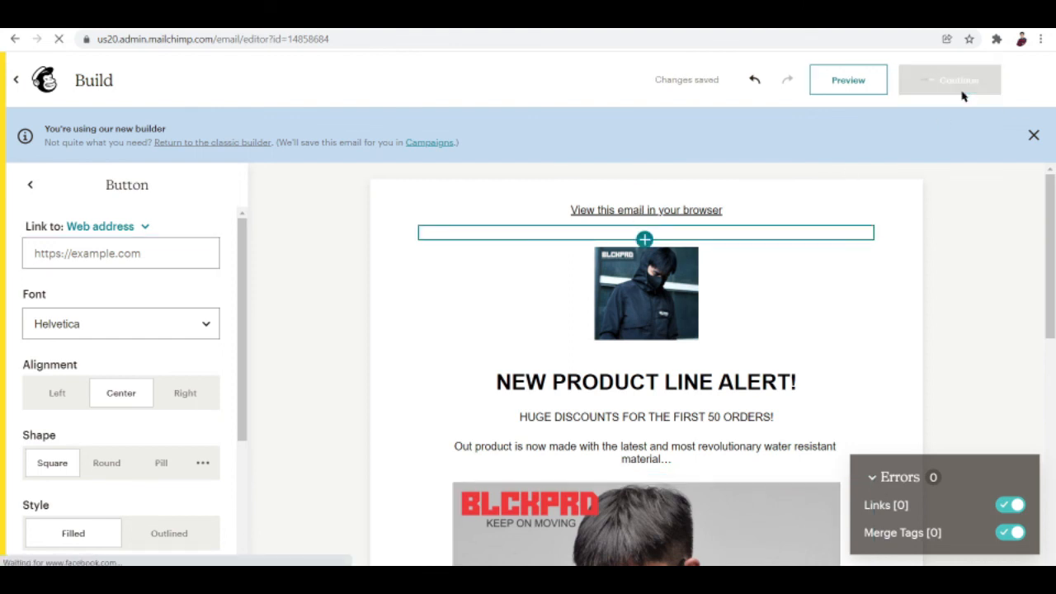